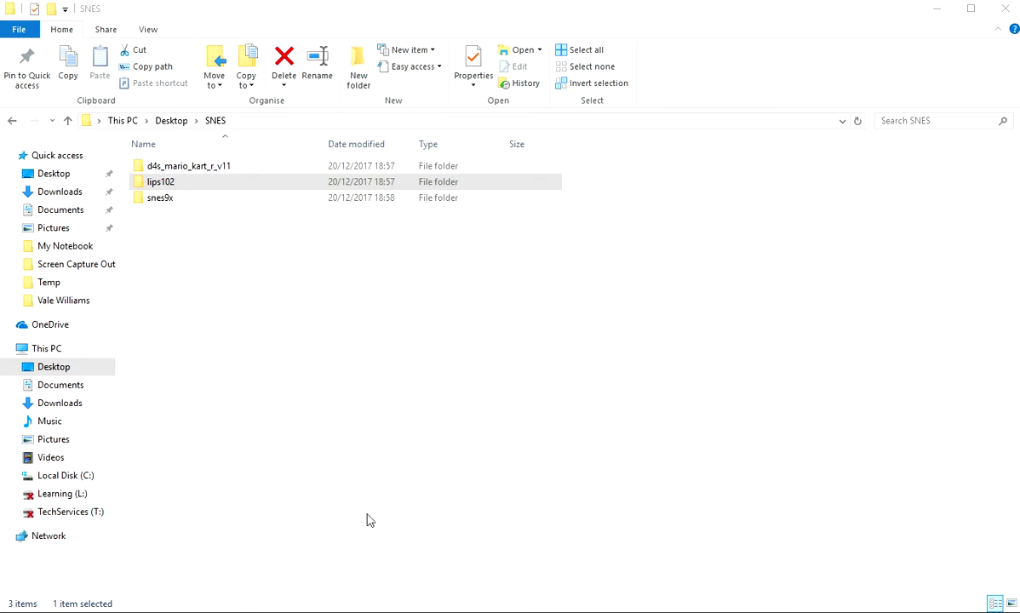
- Switch to the browser and search Romhacking.net's ROM Hacks section for the hack title "mario kart r"
{"action": "key", "text": "alt+Tab"}
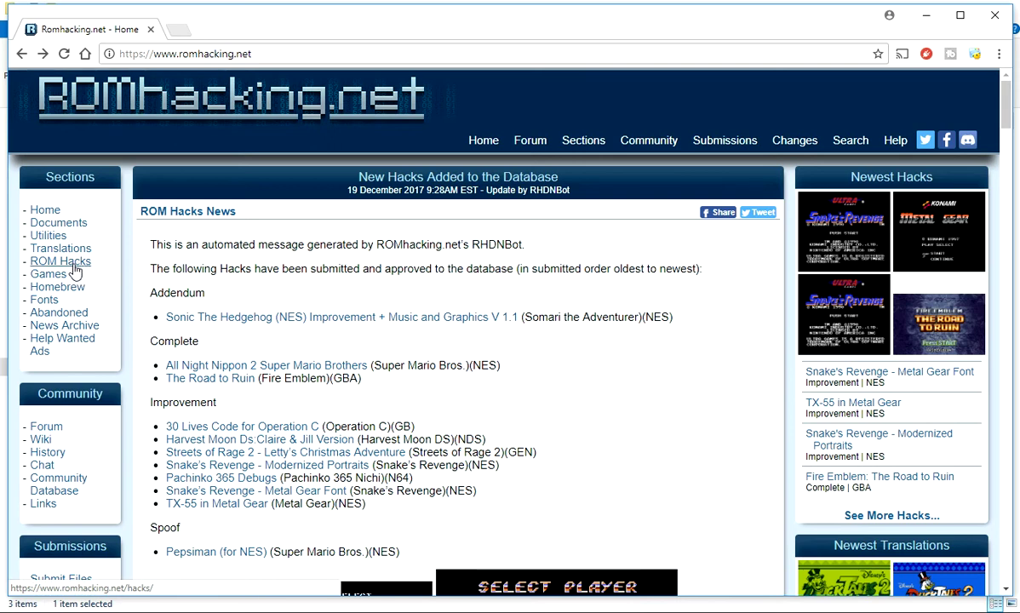
{"action": "left_click", "coordinate": [74, 266]}
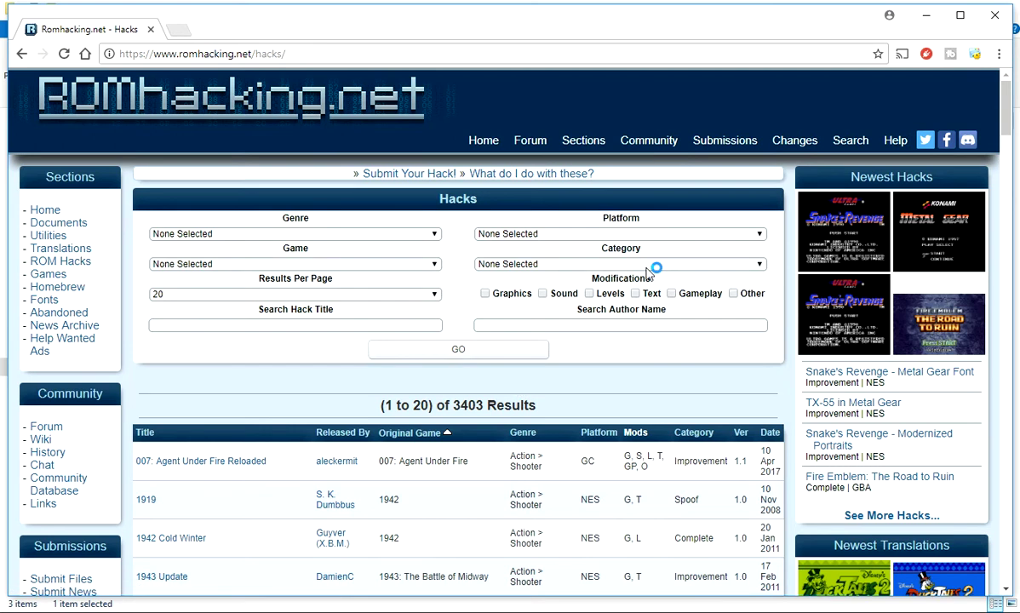
{"action": "left_click", "coordinate": [669, 235]}
{"action": "left_click", "coordinate": [669, 236]}
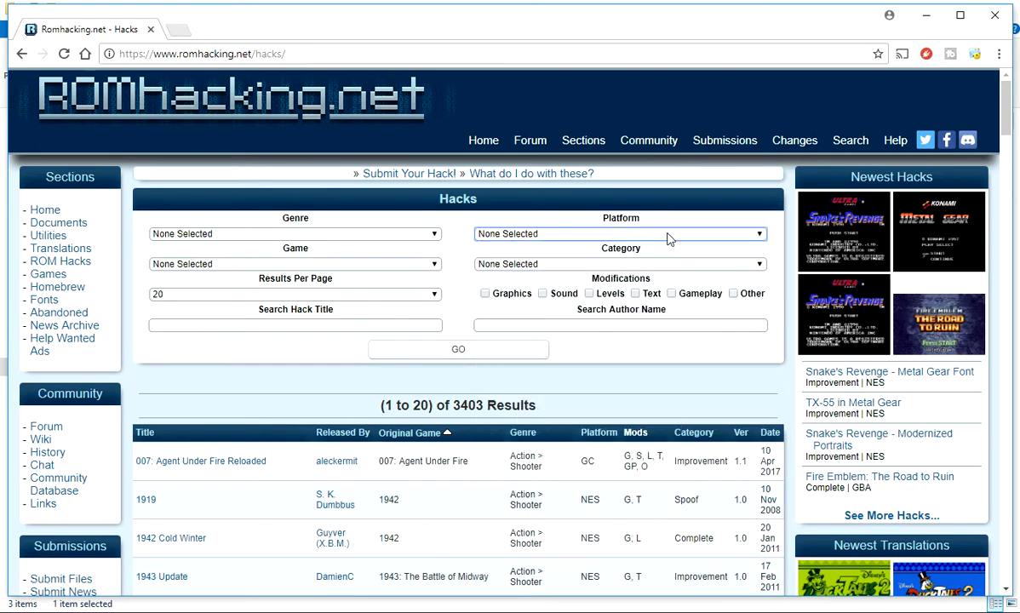
{"action": "left_click", "coordinate": [386, 324]}
{"action": "type", "text": "mario kart "}
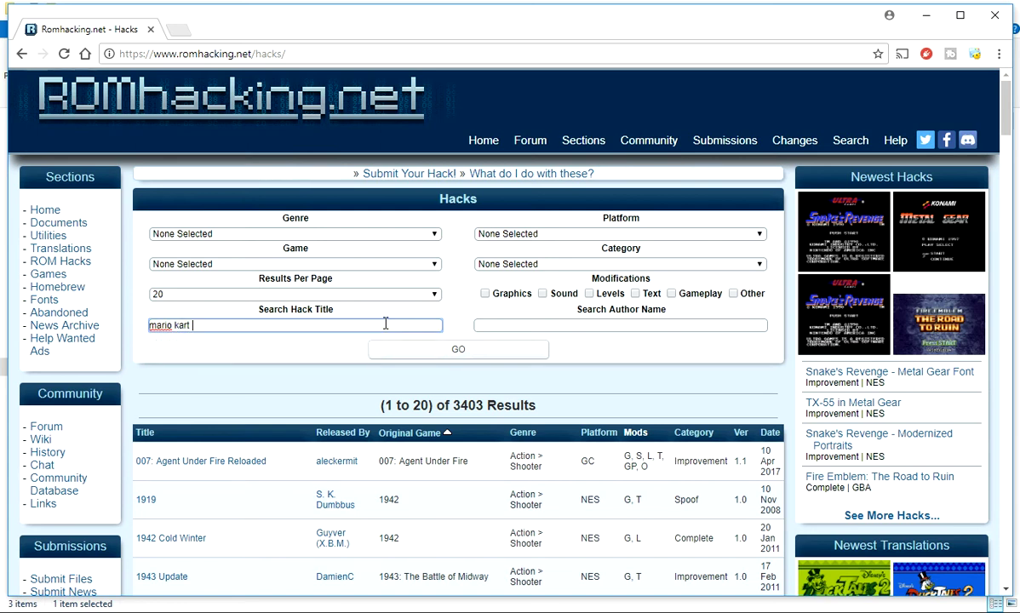
{"action": "type", "text": "r"}
{"action": "key", "text": "Return"}
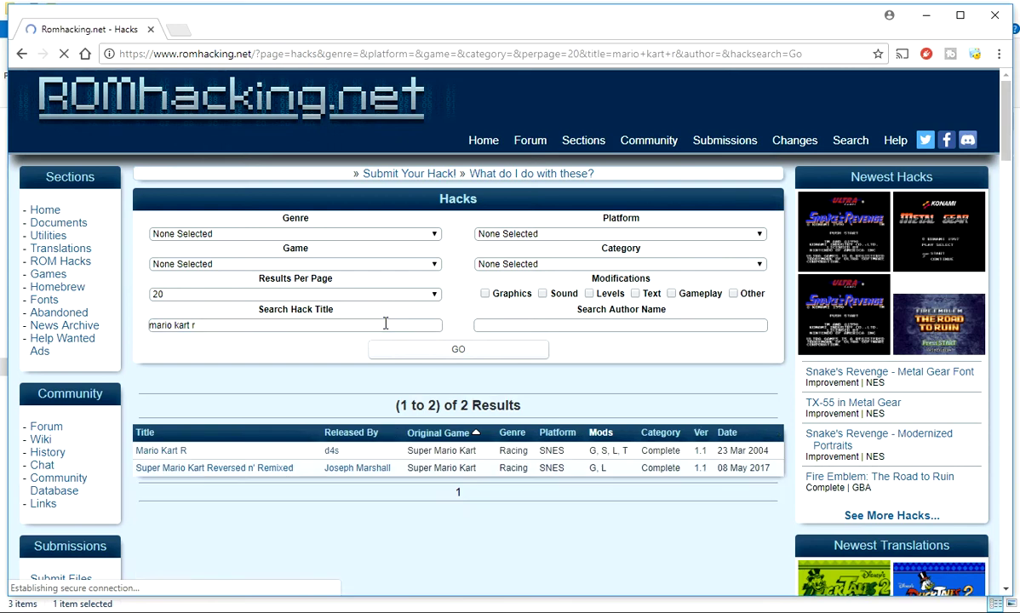
- Open the Mario Kart R hack's download page and enter the download password in the human verification form
{"action": "left_click", "coordinate": [163, 452]}
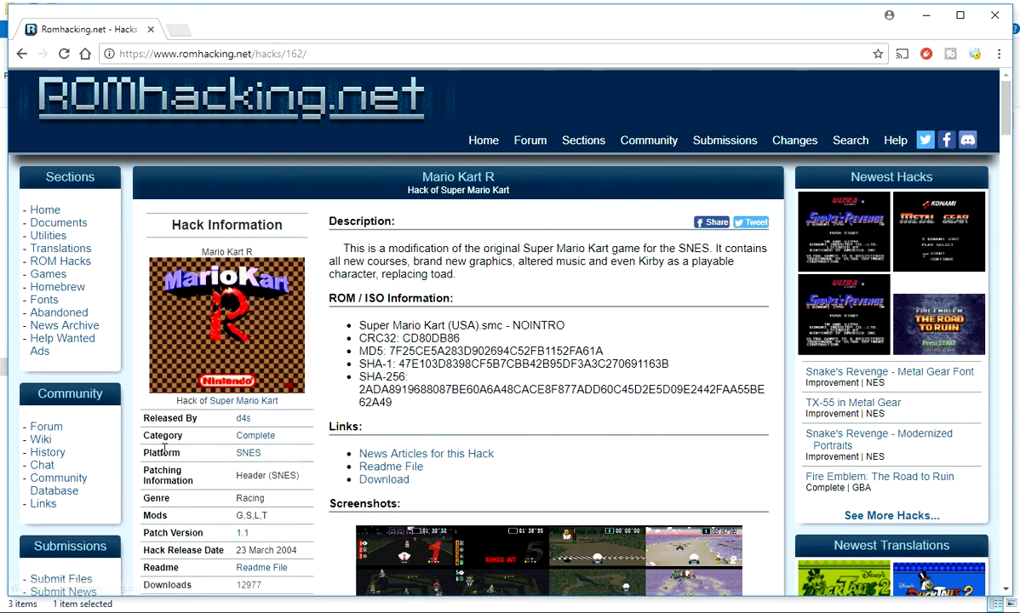
{"action": "left_click", "coordinate": [390, 480]}
{"action": "double_click", "coordinate": [615, 213]}
{"action": "left_click", "coordinate": [411, 214]}
{"action": "key", "text": "ctrl+v"}
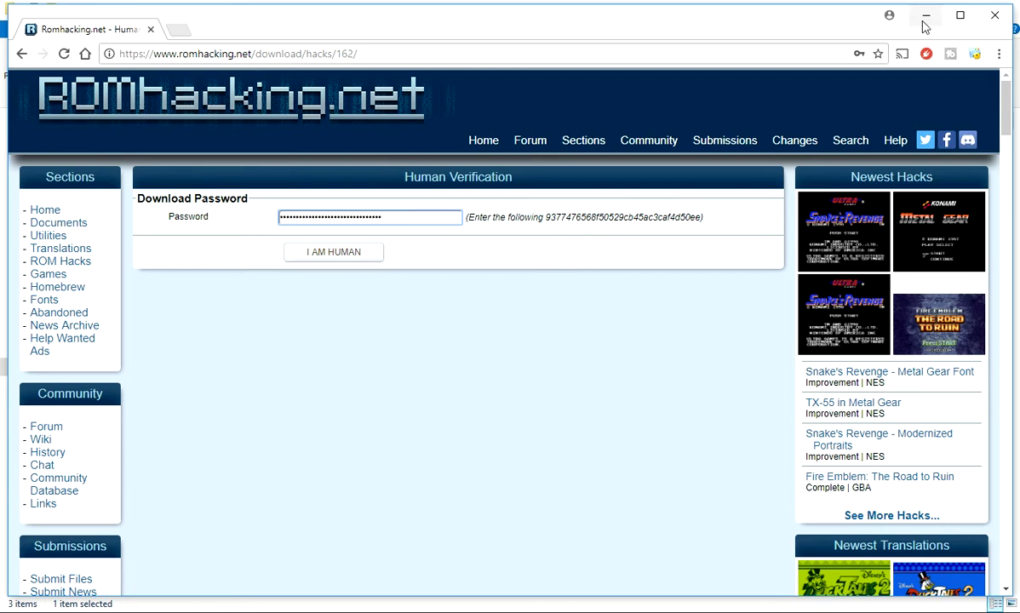
- Switch back to File Explorer, open the d4s_mario_kart_r_v11 folder and select the Super Mario Kart R.ips patch
{"action": "key", "text": "alt+Tab"}
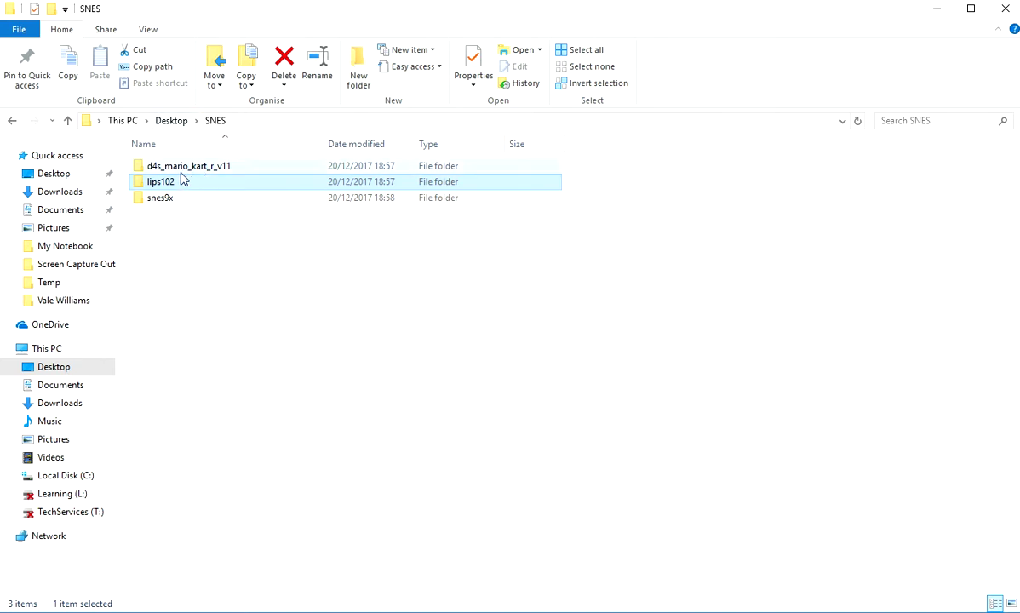
{"action": "left_click", "coordinate": [175, 164]}
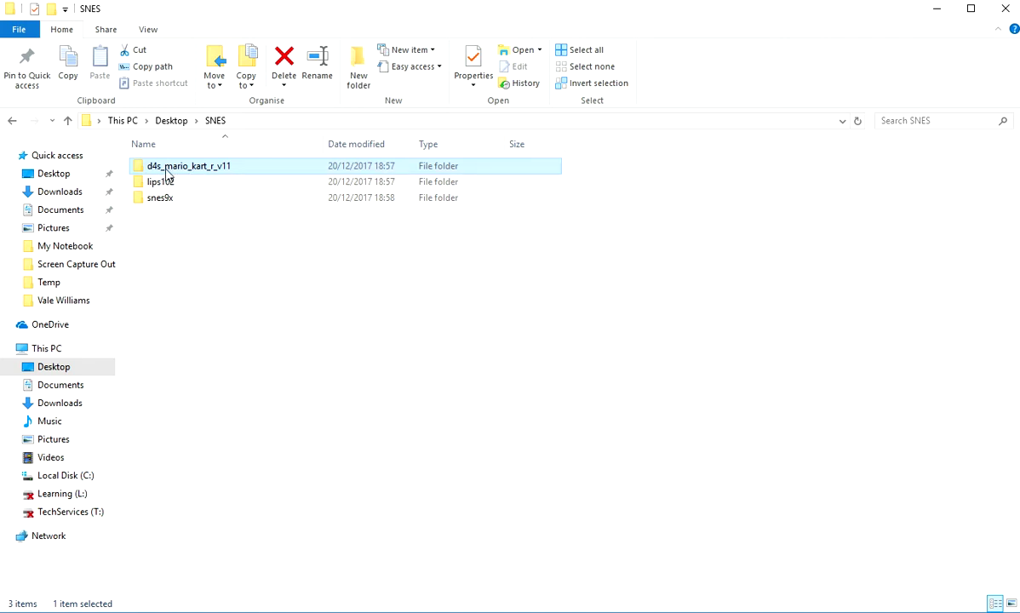
{"action": "double_click", "coordinate": [204, 169]}
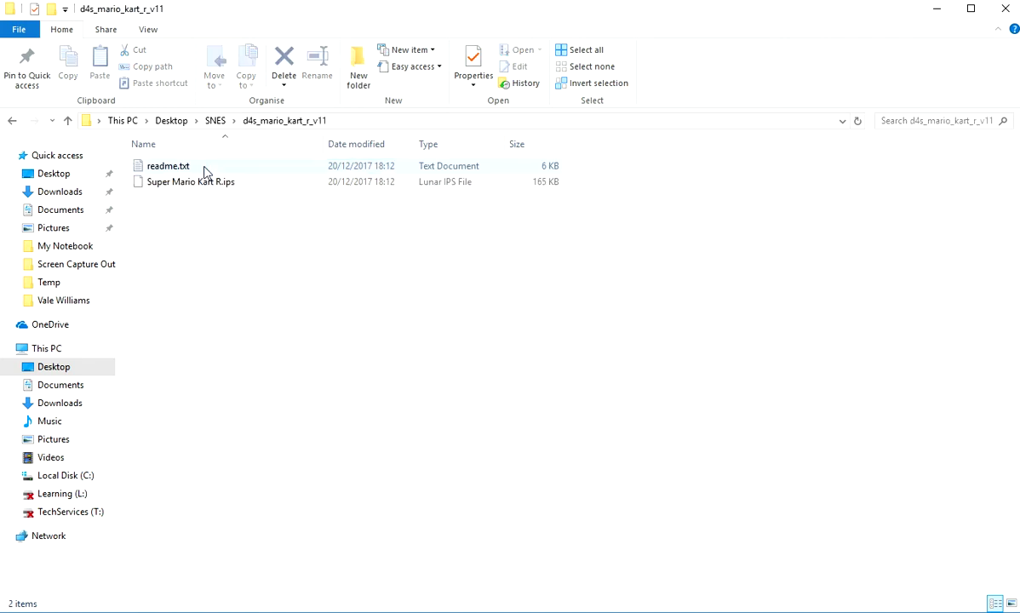
{"action": "left_click", "coordinate": [224, 184]}
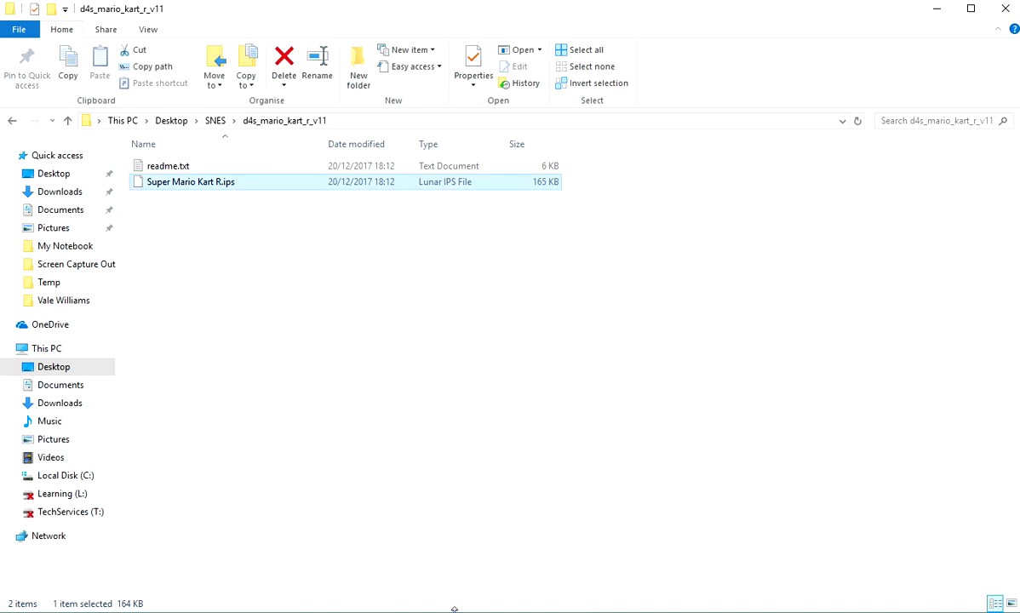
- Read the usage information in readme.txt for the required game ROM and version, and close the file
{"action": "left_click", "coordinate": [173, 169]}
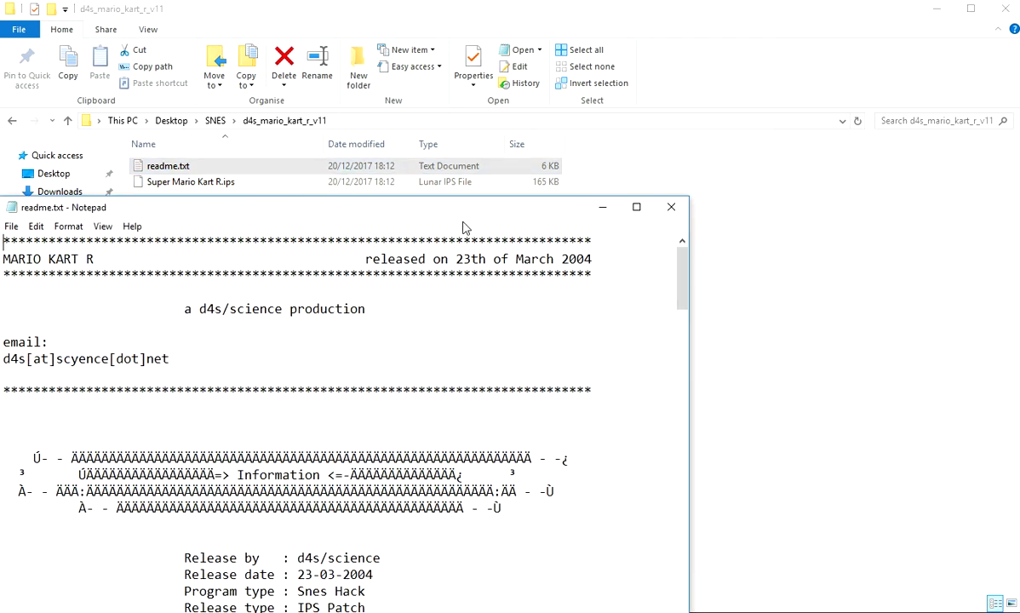
{"action": "left_click_drag", "start_coordinate": [136, 217], "coordinate": [269, 57]}
{"action": "left_click_drag", "start_coordinate": [845, 145], "coordinate": [866, 440]}
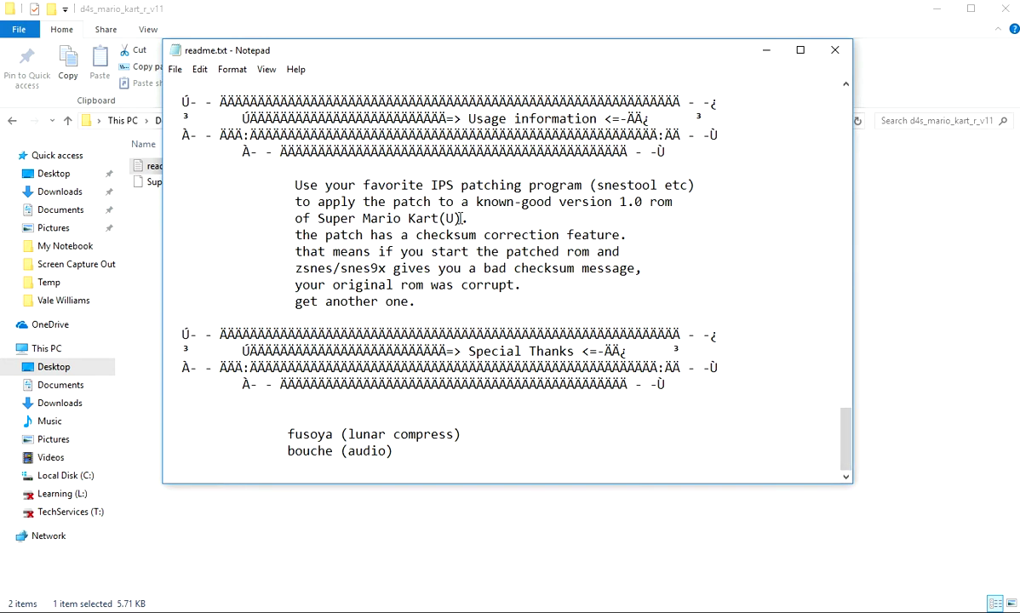
{"action": "left_click_drag", "start_coordinate": [440, 216], "coordinate": [318, 218]}
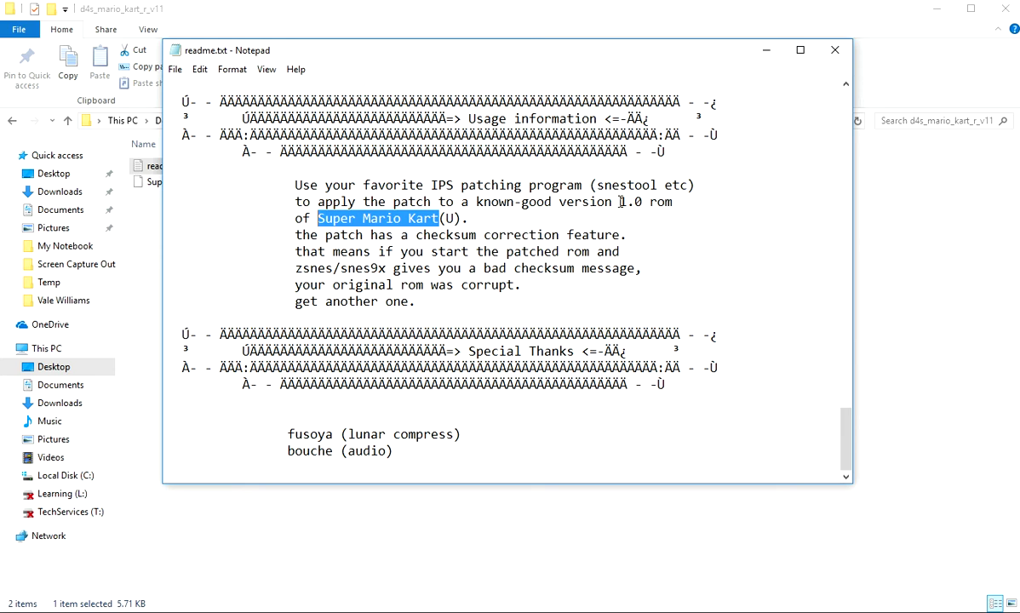
{"action": "left_click_drag", "start_coordinate": [621, 202], "coordinate": [669, 198]}
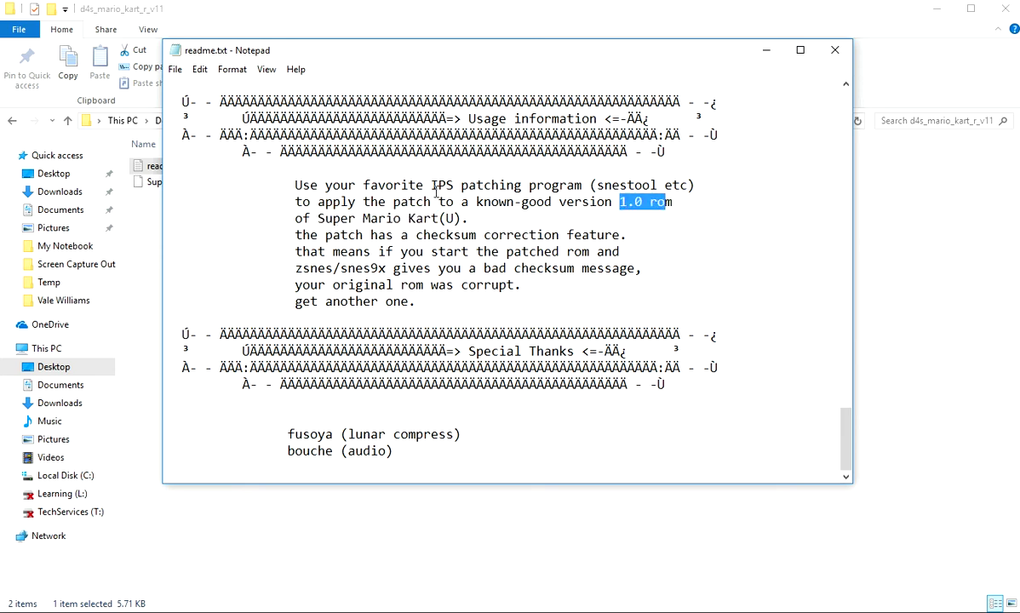
{"action": "key", "text": "alt+F4"}
- Go to the snes9x folder inside SNES and launch the snes9x-x64.exe emulator
{"action": "left_click", "coordinate": [205, 124]}
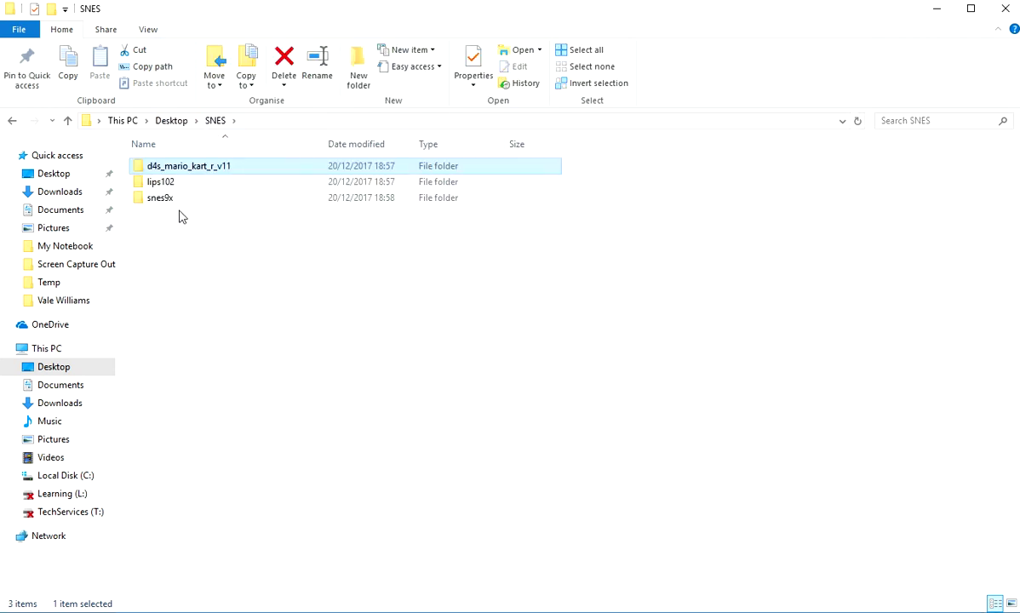
{"action": "left_click", "coordinate": [165, 203]}
{"action": "double_click", "coordinate": [165, 204]}
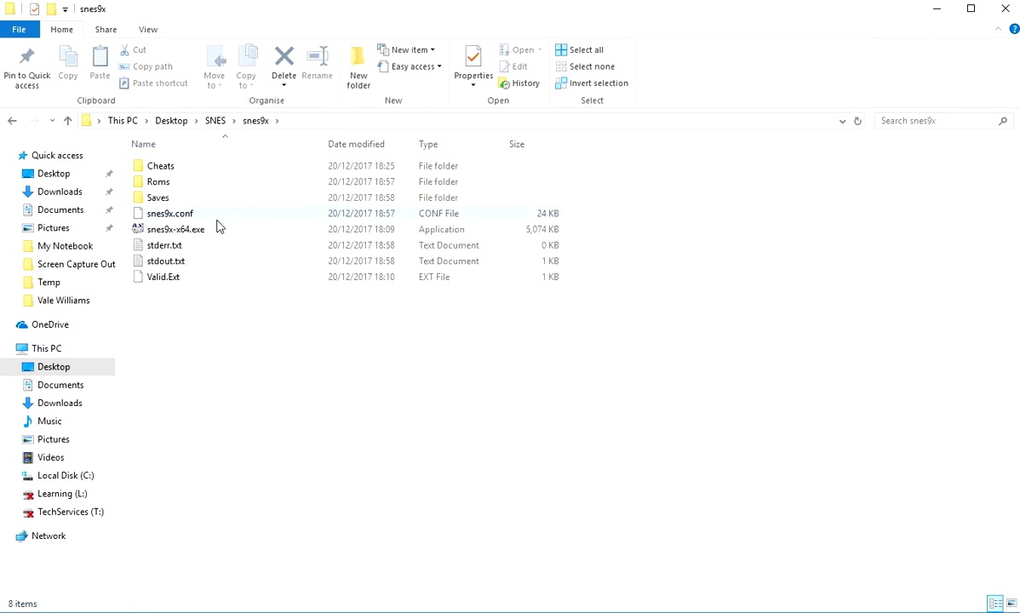
{"action": "double_click", "coordinate": [197, 232]}
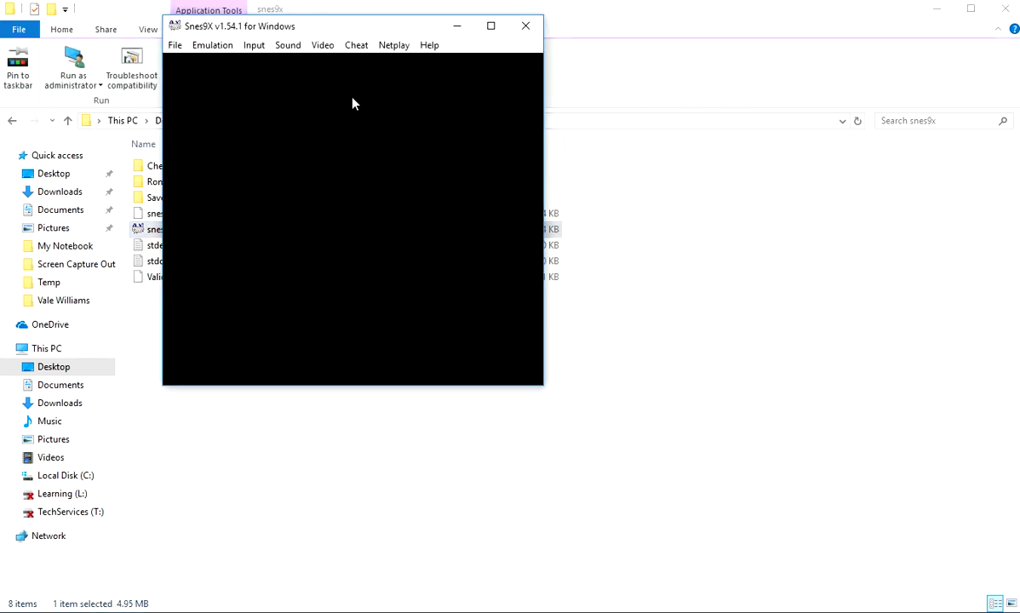
- Load the Super Mario Kart (U) [!].smc ROM from the Roms folder in the emulator
{"action": "left_click", "coordinate": [176, 45]}
{"action": "left_click", "coordinate": [189, 62]}
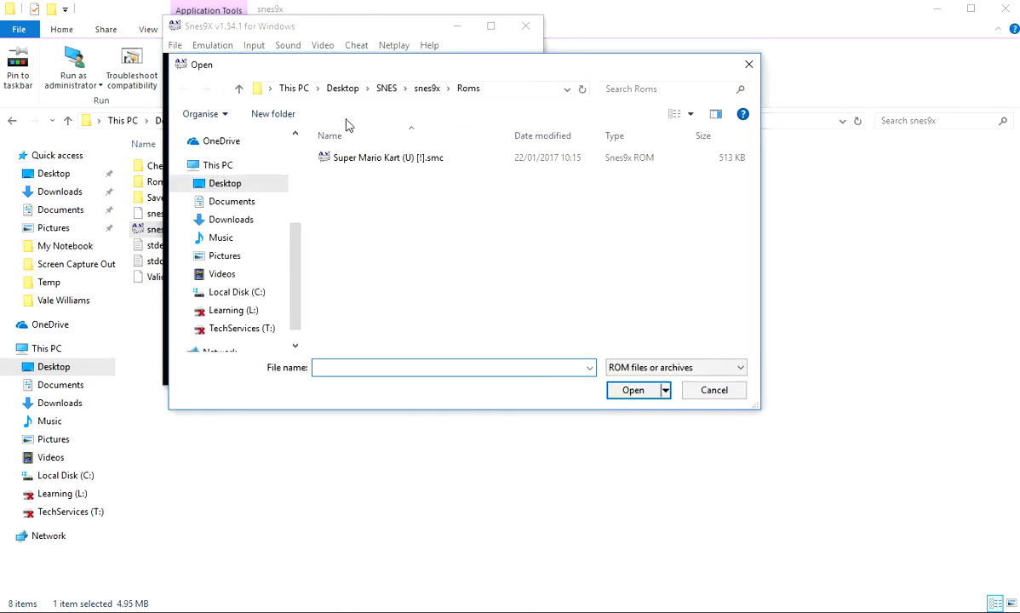
{"action": "left_click", "coordinate": [415, 164]}
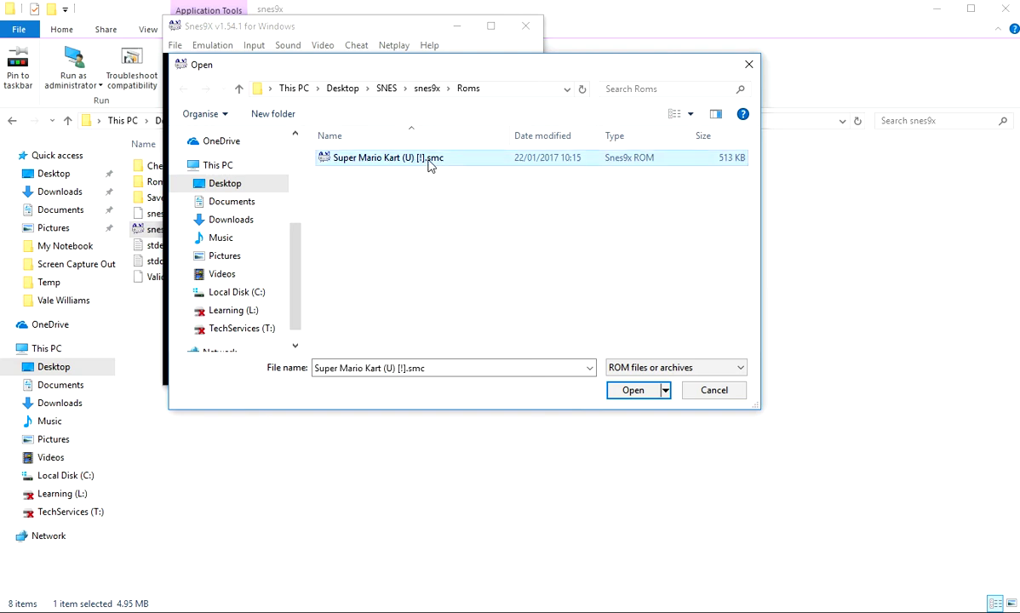
{"action": "double_click", "coordinate": [426, 164]}
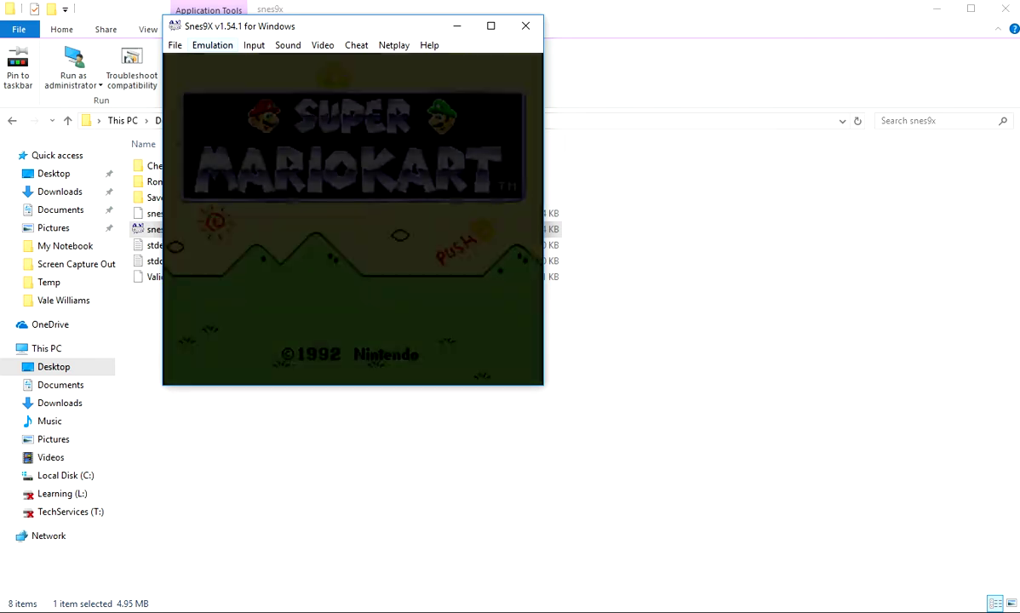
- Pause the emulation at the Super Mario Kart title screen and close the emulator
{"action": "left_click", "coordinate": [215, 47]}
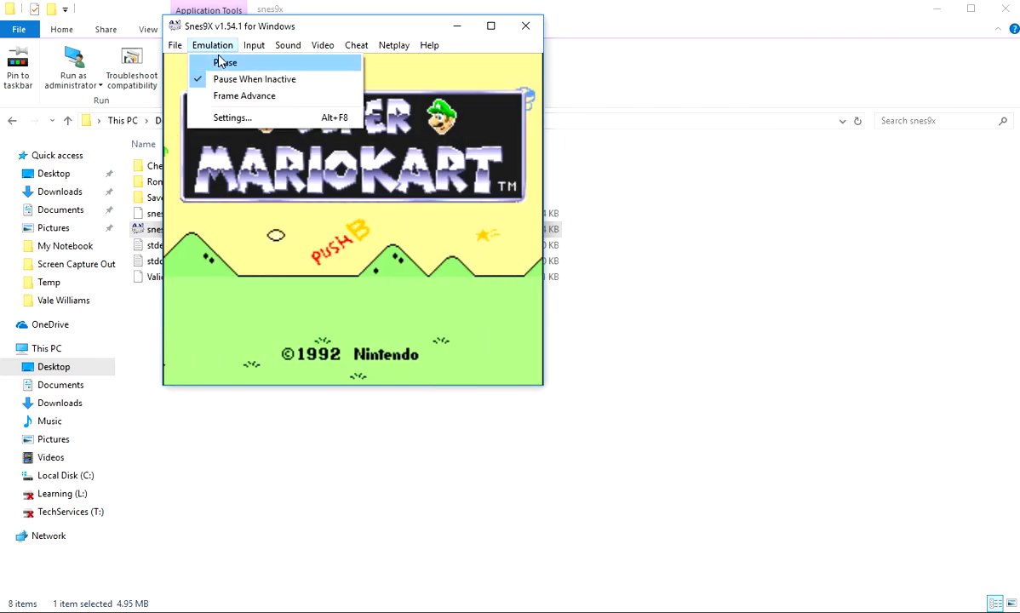
{"action": "left_click", "coordinate": [223, 63]}
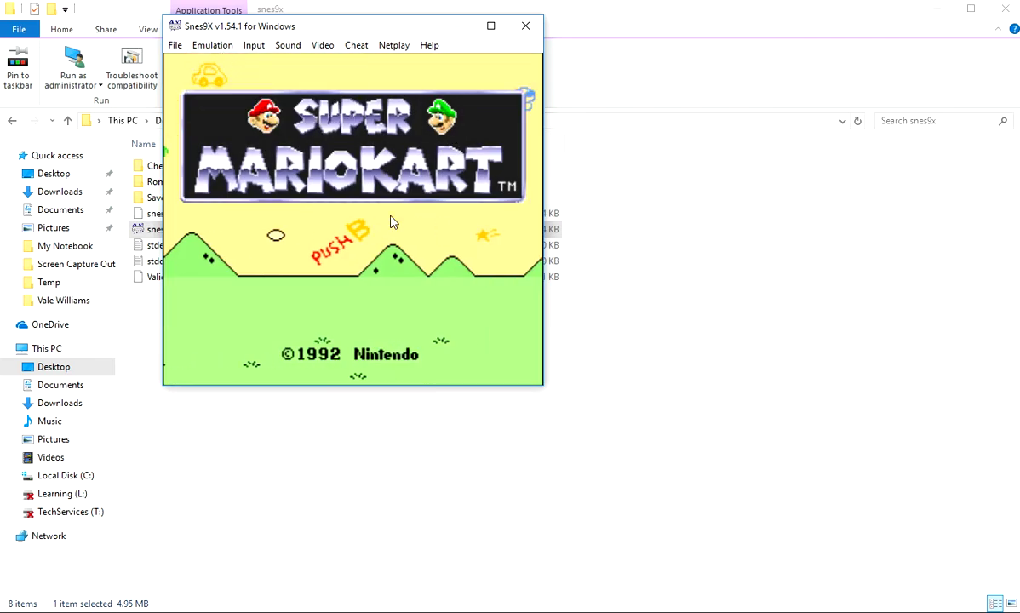
{"action": "left_click", "coordinate": [527, 29]}
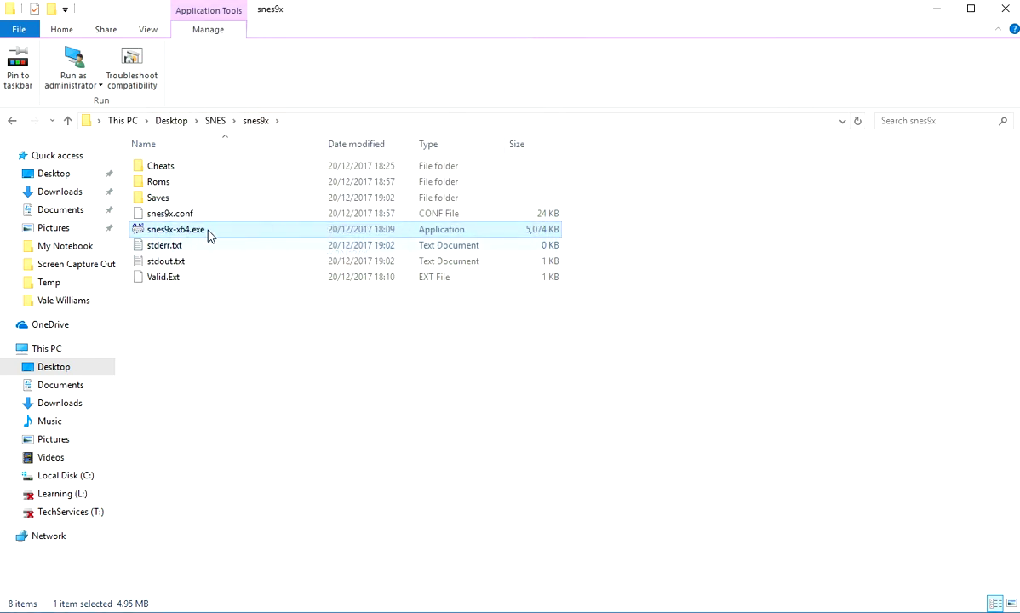
- Copy Super Mario Kart R.ips from the d4s_mario_kart_r_v11 folder into the Roms folder of snes9x
{"action": "double_click", "coordinate": [181, 187]}
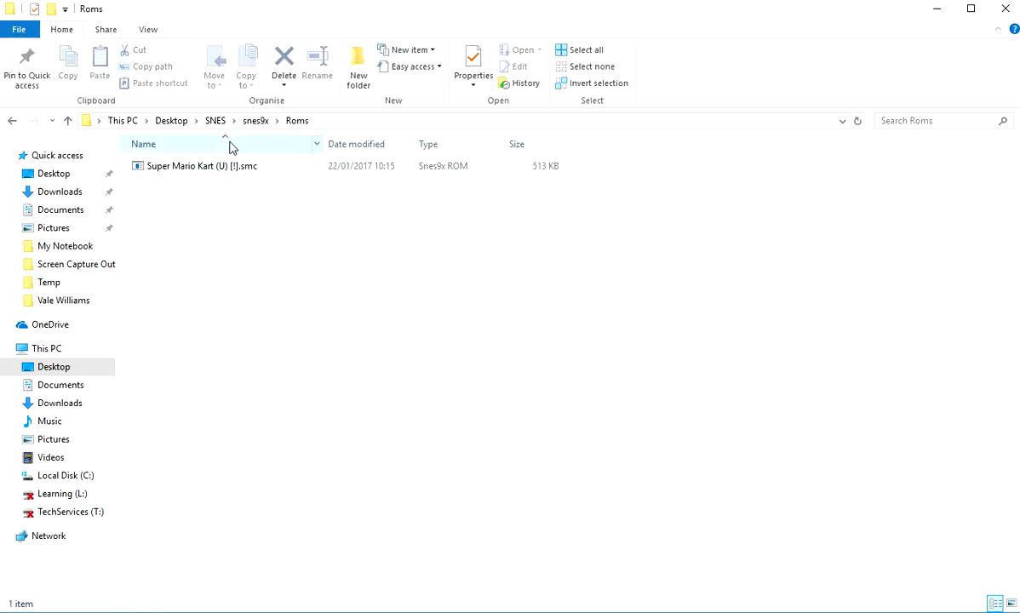
{"action": "left_click", "coordinate": [215, 120]}
{"action": "double_click", "coordinate": [204, 168]}
{"action": "left_click", "coordinate": [192, 185]}
{"action": "key", "text": "ctrl+c"}
{"action": "left_click", "coordinate": [218, 123]}
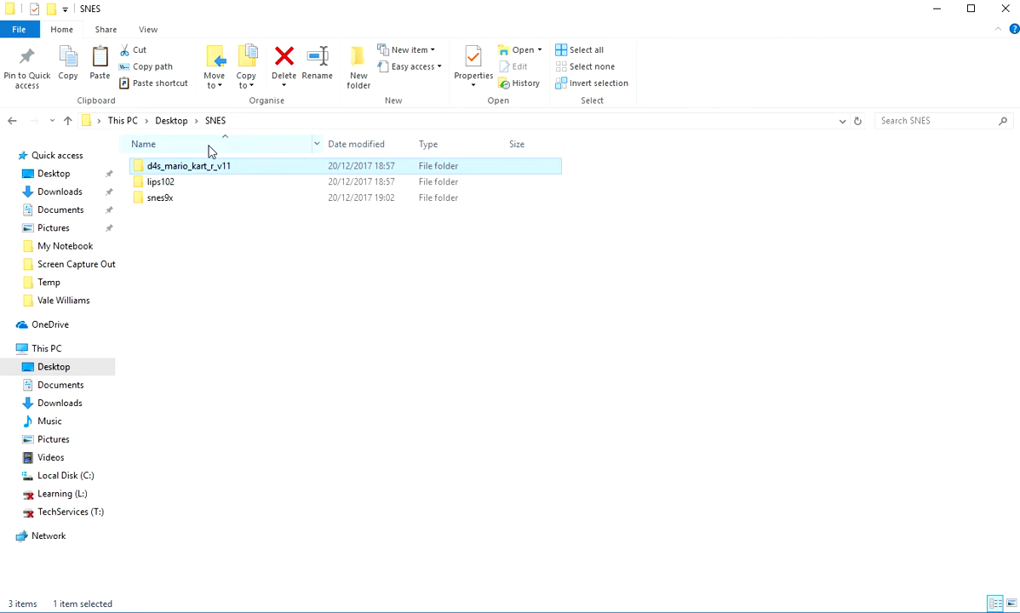
{"action": "double_click", "coordinate": [167, 197]}
{"action": "double_click", "coordinate": [158, 182]}
{"action": "key", "text": "ctrl+v"}
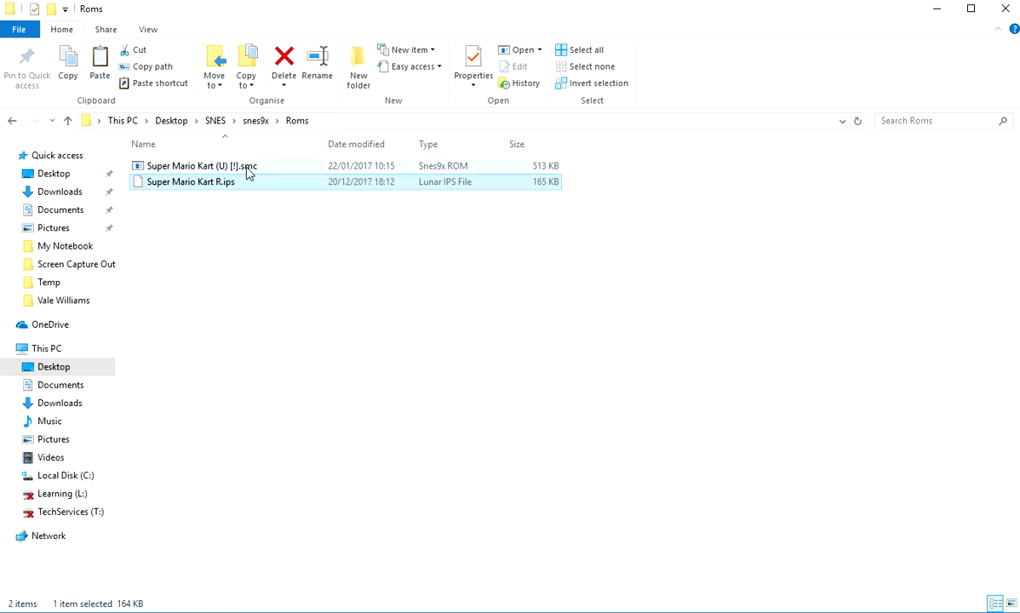
- Rename the copied .ips patch to Super Mario Kart (U) [!].ips, using the ROM's file name
{"action": "left_click", "coordinate": [243, 168]}
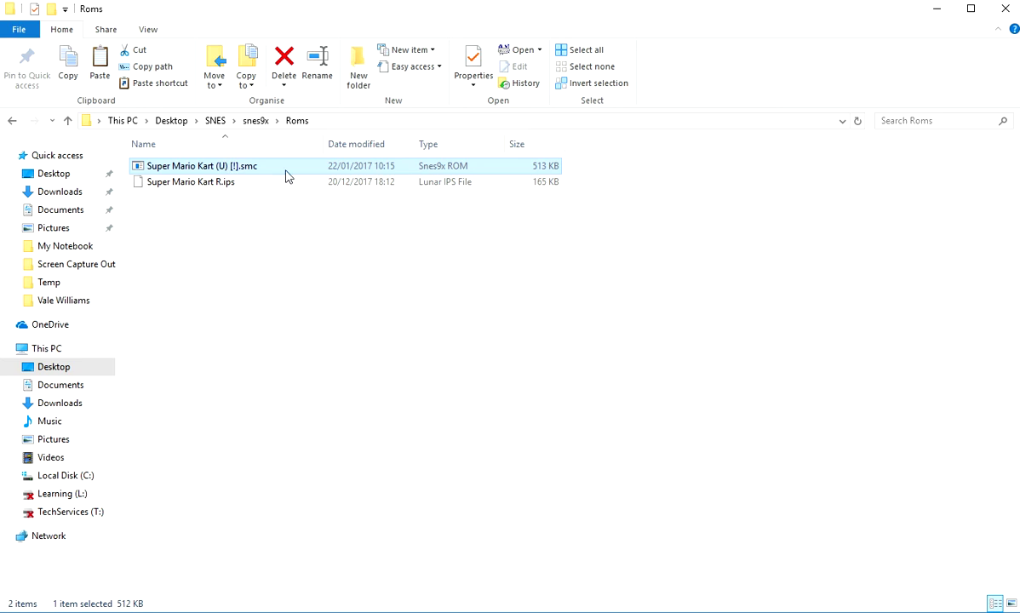
{"action": "key", "text": "F2"}
{"action": "key", "text": "ctrl+c"}
{"action": "left_click", "coordinate": [212, 187]}
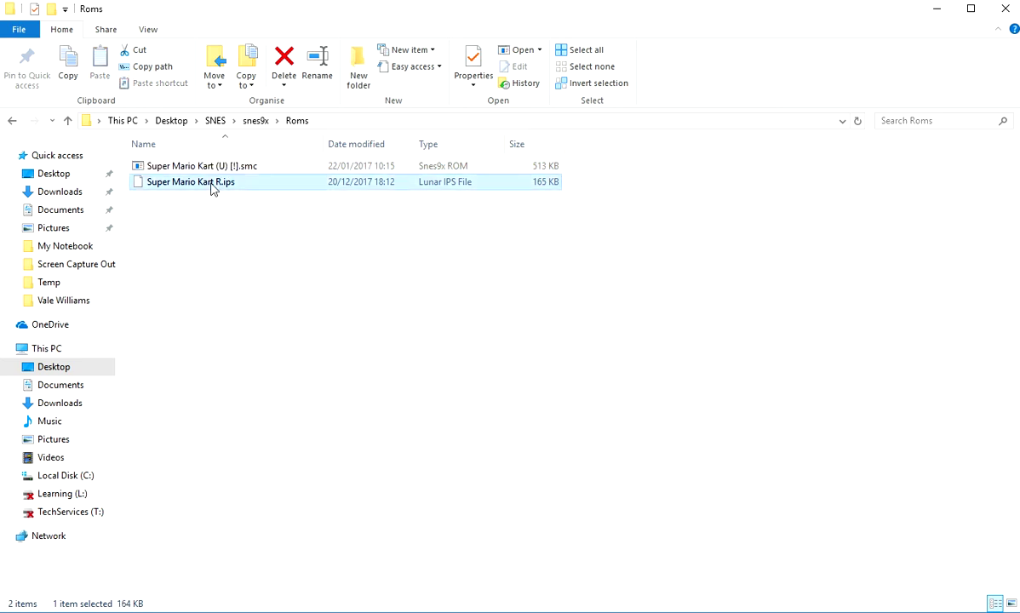
{"action": "key", "text": "F2"}
{"action": "key", "text": "ctrl+v"}
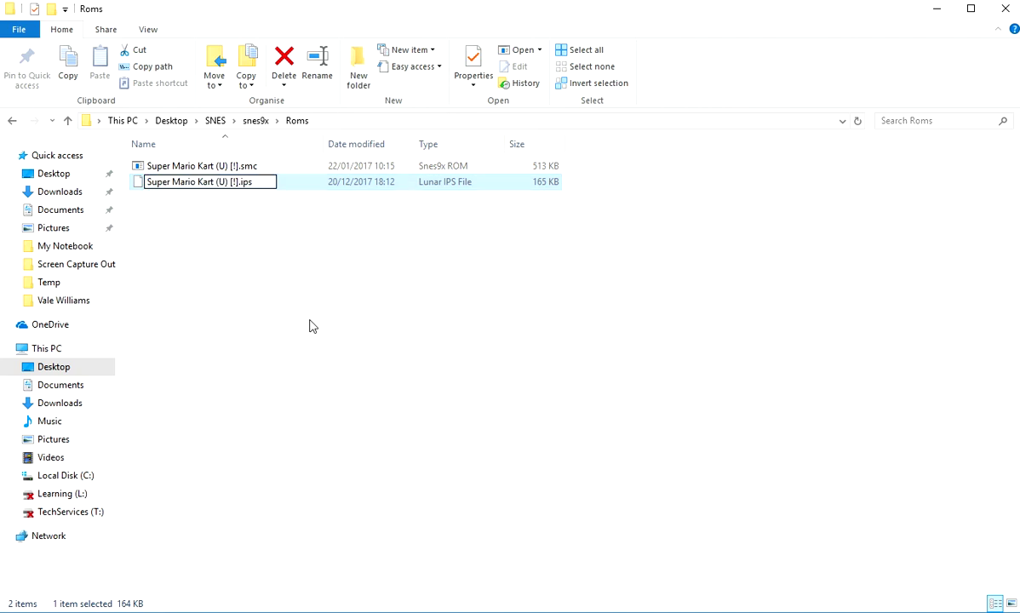
{"action": "key", "text": "Return"}
{"action": "left_click", "coordinate": [239, 287]}
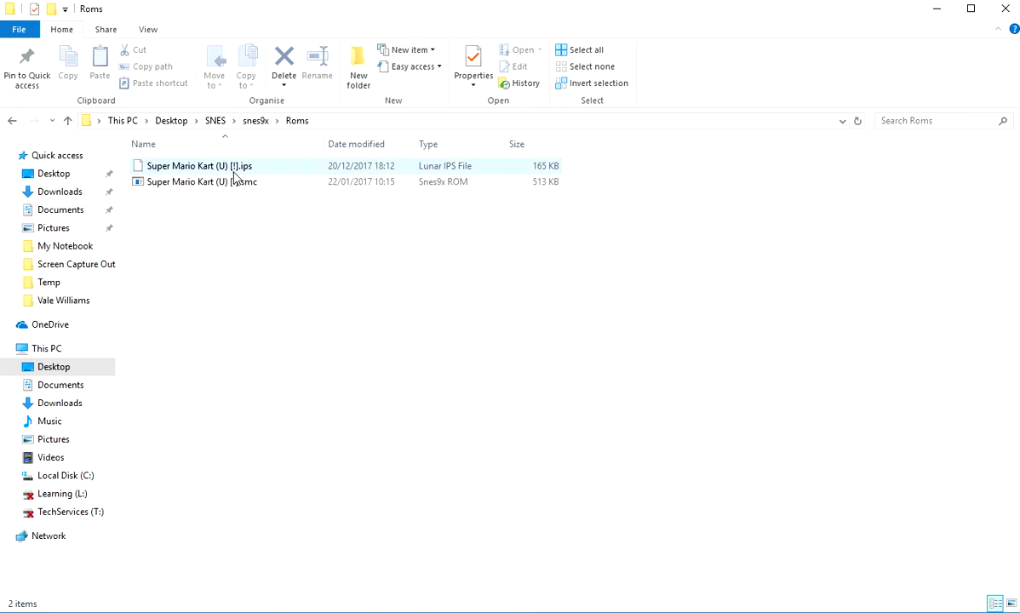
- Close the empty Snes9X window opened over the Roms folder and return to the snes9x folder
{"action": "left_click", "coordinate": [245, 189]}
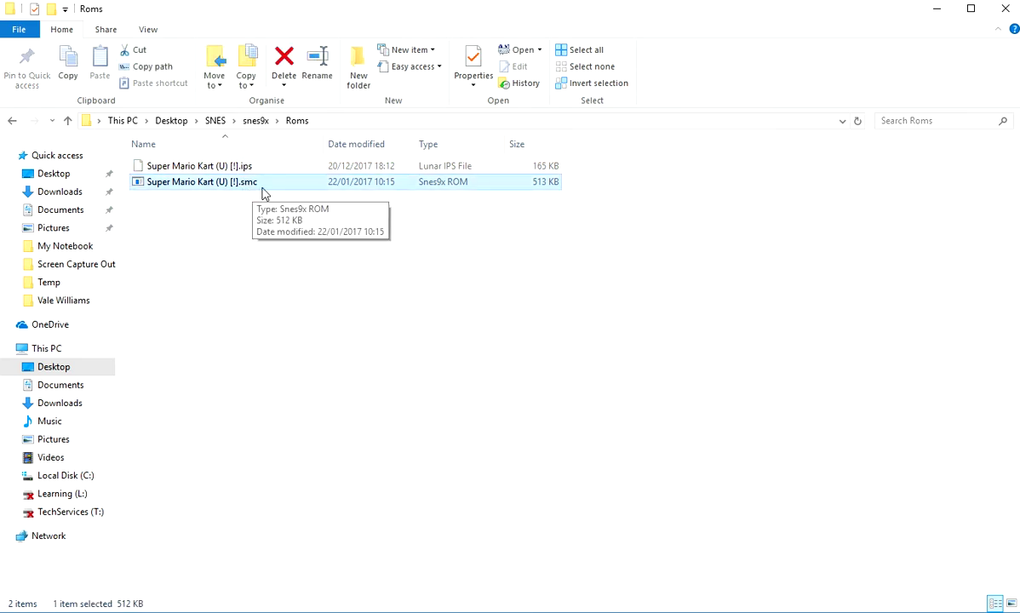
{"action": "left_click", "coordinate": [247, 169]}
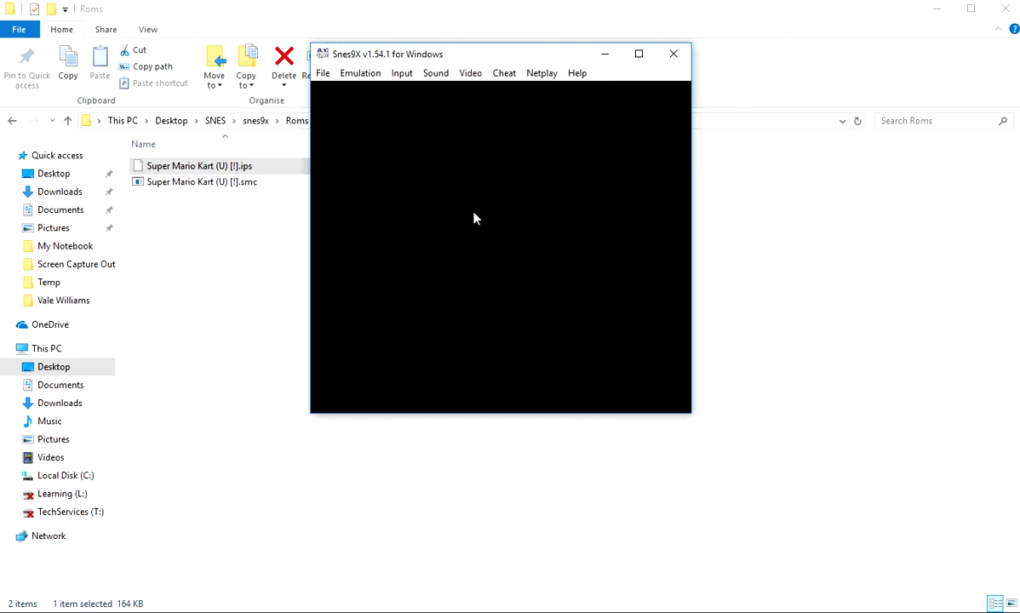
{"action": "left_click", "coordinate": [674, 54]}
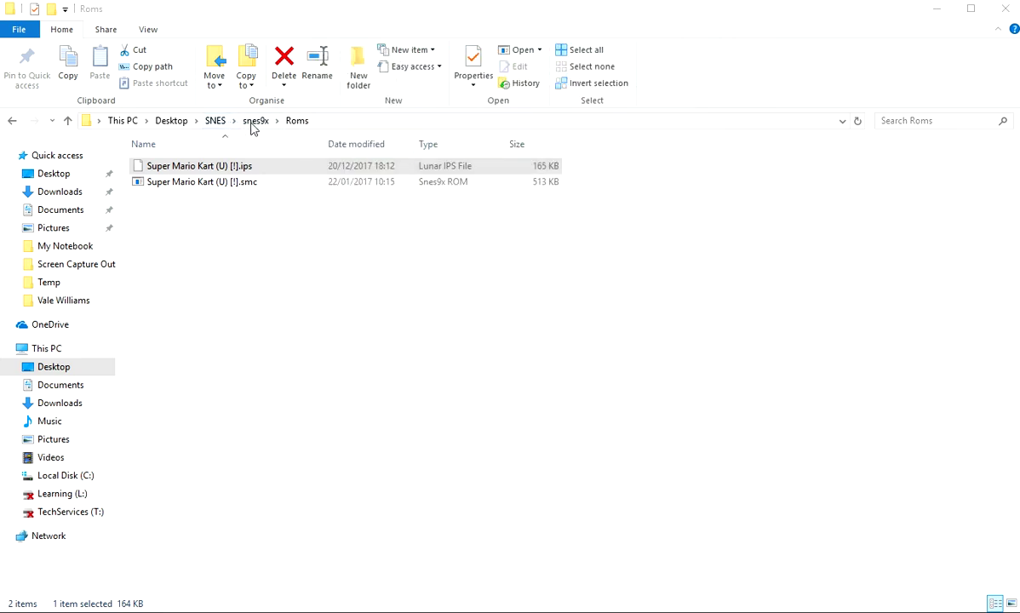
{"action": "left_click", "coordinate": [256, 121]}
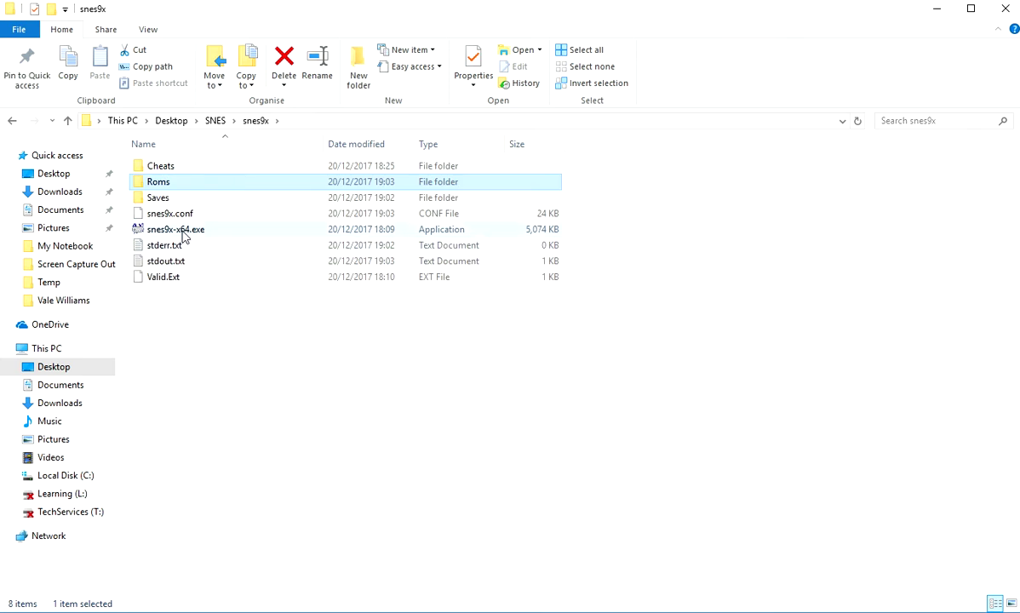
- Launch Snes9X, test Super Mario Kart (U) [!].smc from the Roms folder up to the title screen, and close the emulator
{"action": "double_click", "coordinate": [182, 232]}
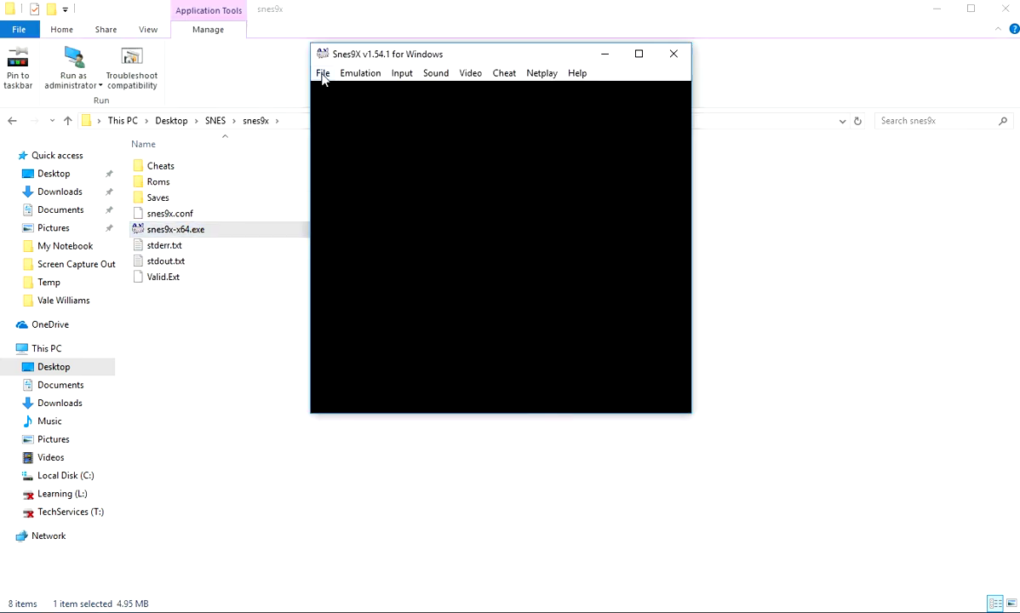
{"action": "left_click", "coordinate": [323, 73]}
{"action": "left_click", "coordinate": [341, 92]}
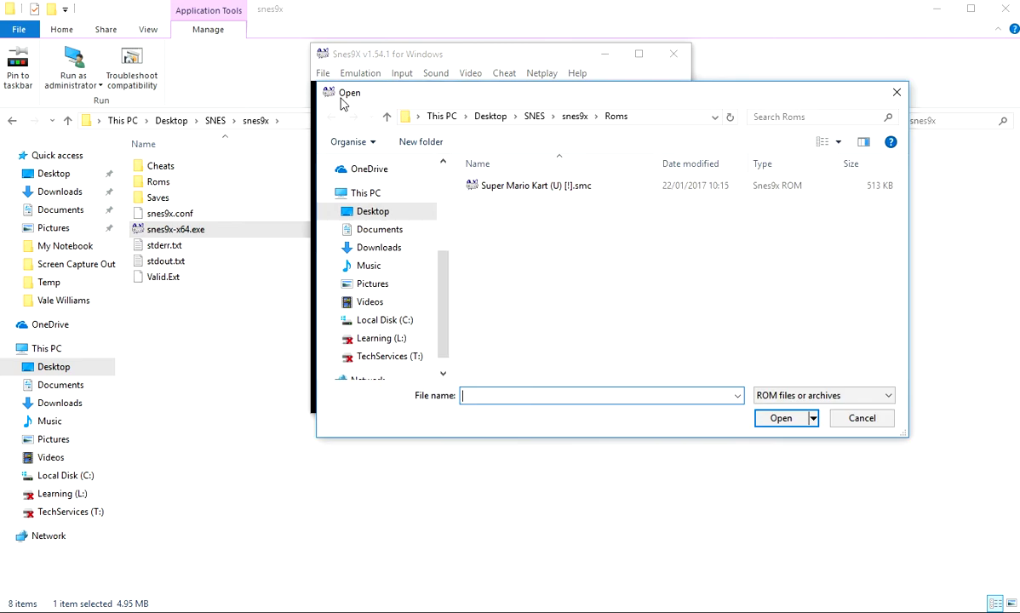
{"action": "double_click", "coordinate": [519, 184]}
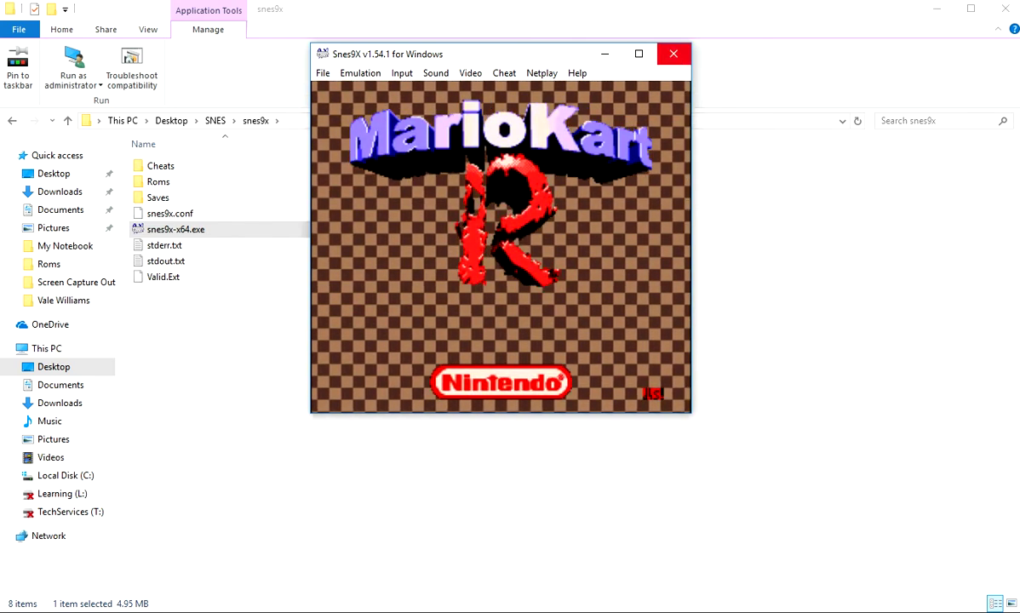
{"action": "left_click", "coordinate": [673, 60]}
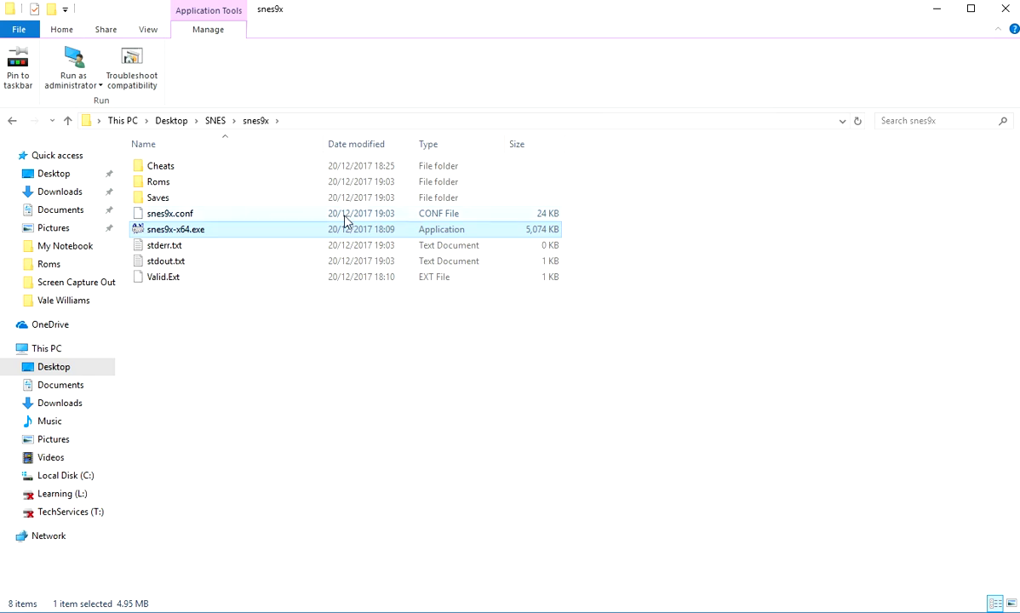
- Go to the lips102 folder inside SNES and launch Lunar IPS.exe
{"action": "left_click", "coordinate": [196, 183]}
{"action": "left_click", "coordinate": [218, 122]}
{"action": "double_click", "coordinate": [198, 187]}
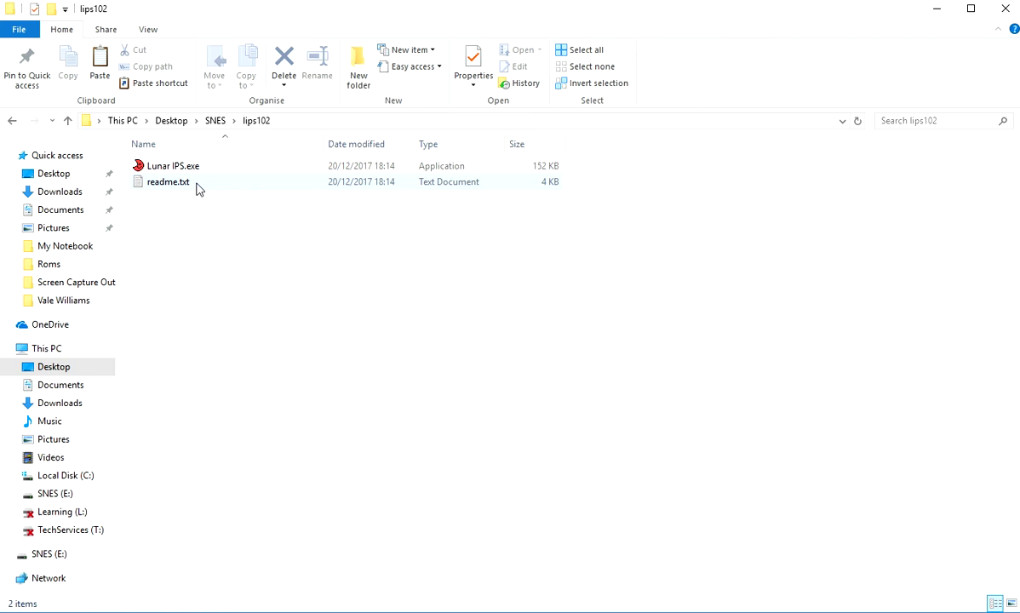
{"action": "mouse_move", "coordinate": [227, 175]}
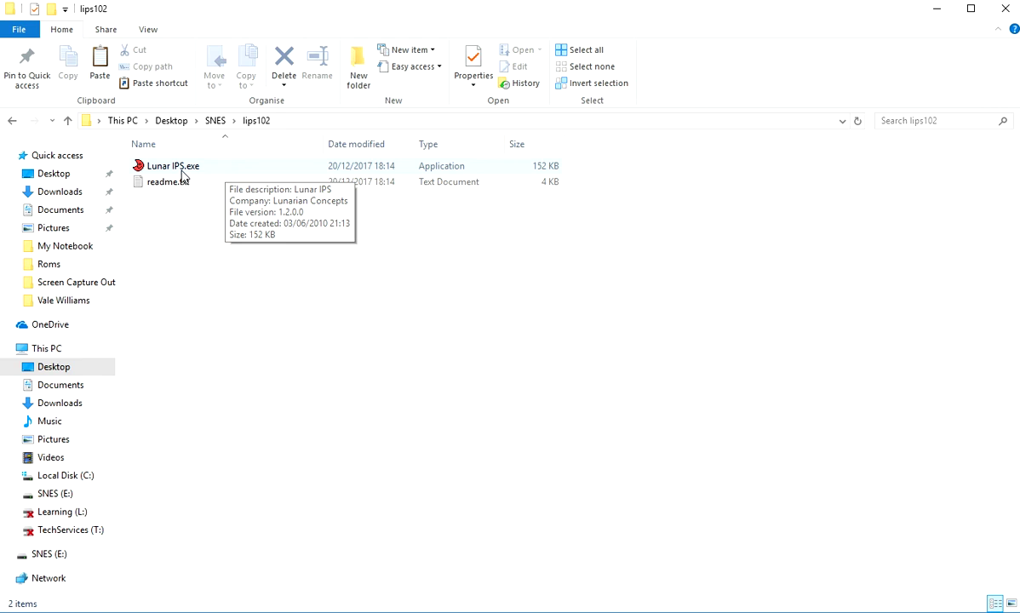
{"action": "double_click", "coordinate": [180, 167]}
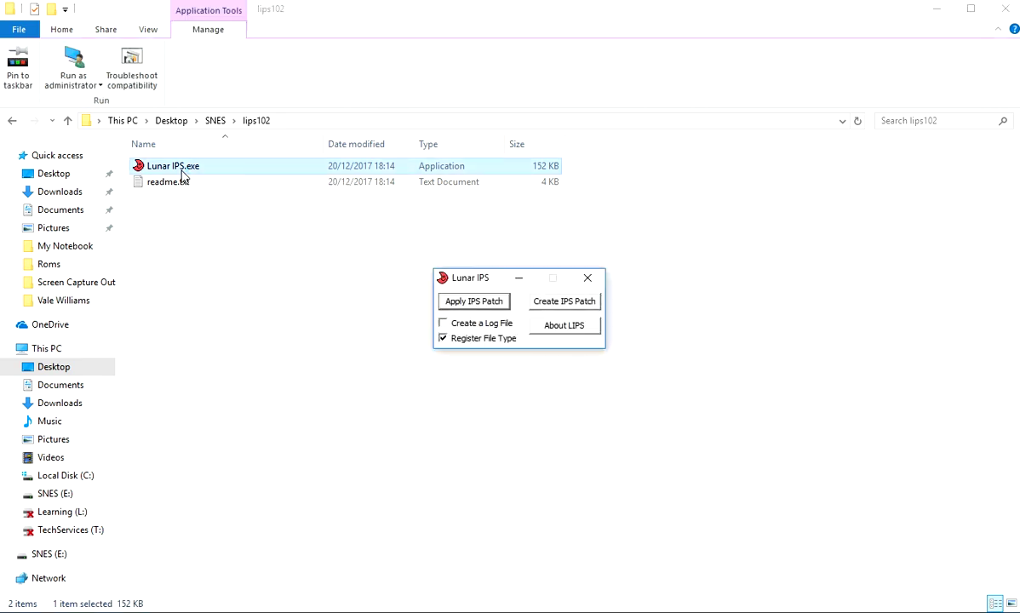
{"action": "left_click_drag", "start_coordinate": [453, 276], "coordinate": [450, 243]}
- Start applying an IPS patch and choose Super Mario Kart (U) [!].ips from the Roms folder of snes9x as the patch file
{"action": "left_click", "coordinate": [465, 274]}
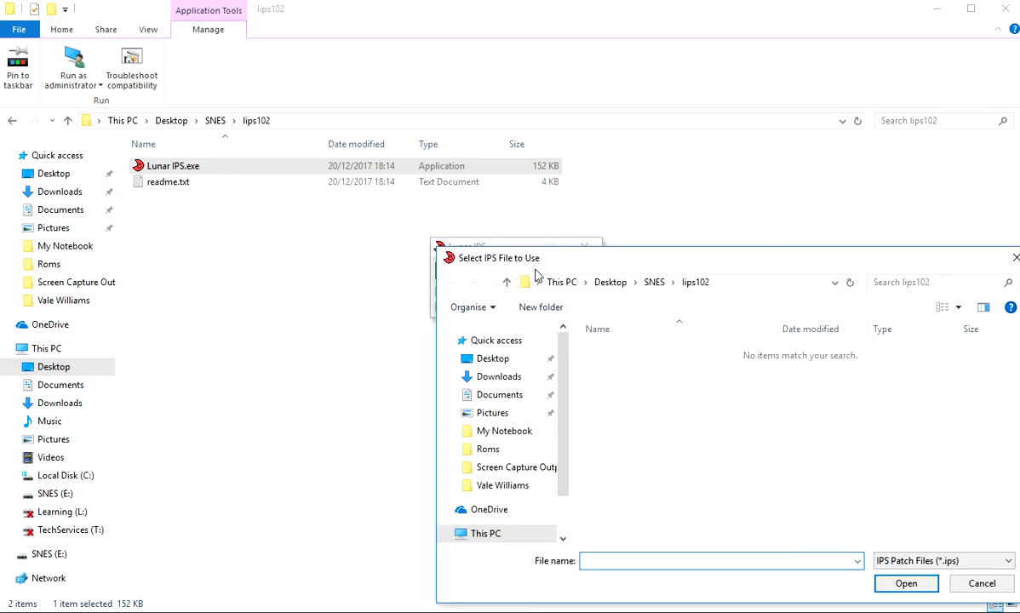
{"action": "left_click_drag", "start_coordinate": [562, 267], "coordinate": [498, 184]}
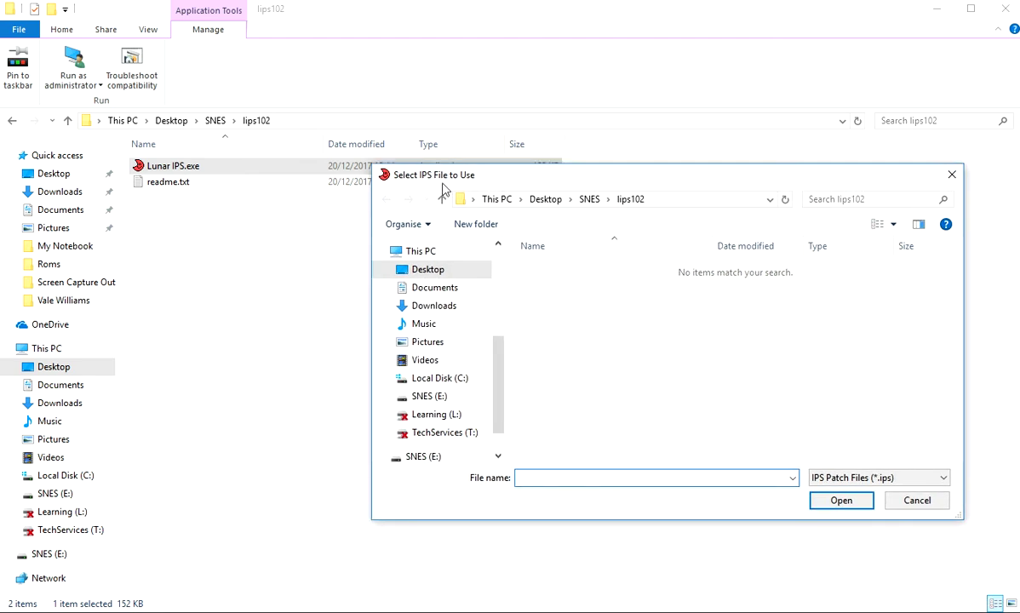
{"action": "left_click", "coordinate": [589, 200]}
{"action": "double_click", "coordinate": [549, 299]}
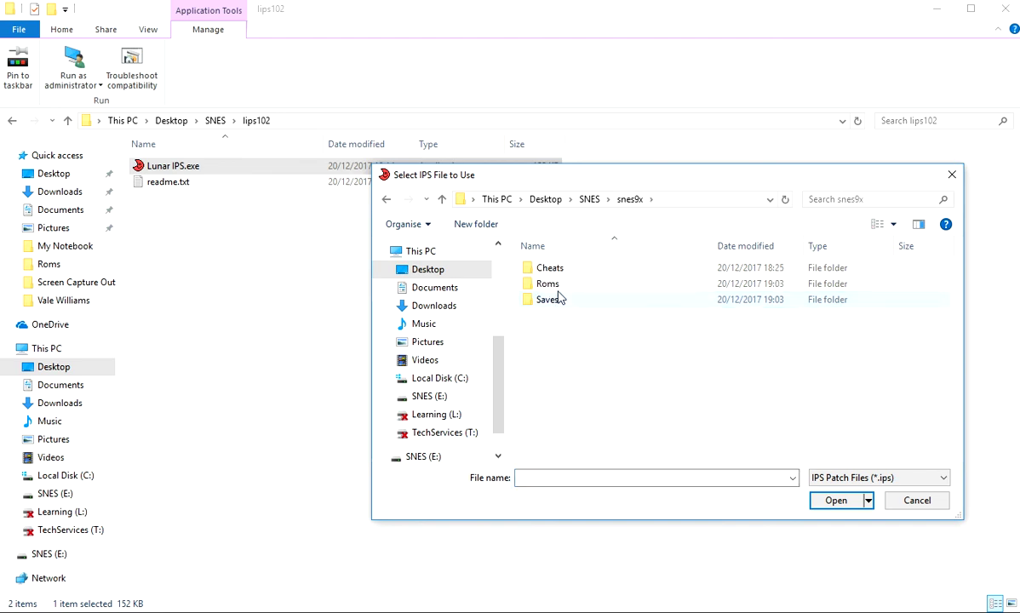
{"action": "double_click", "coordinate": [549, 285]}
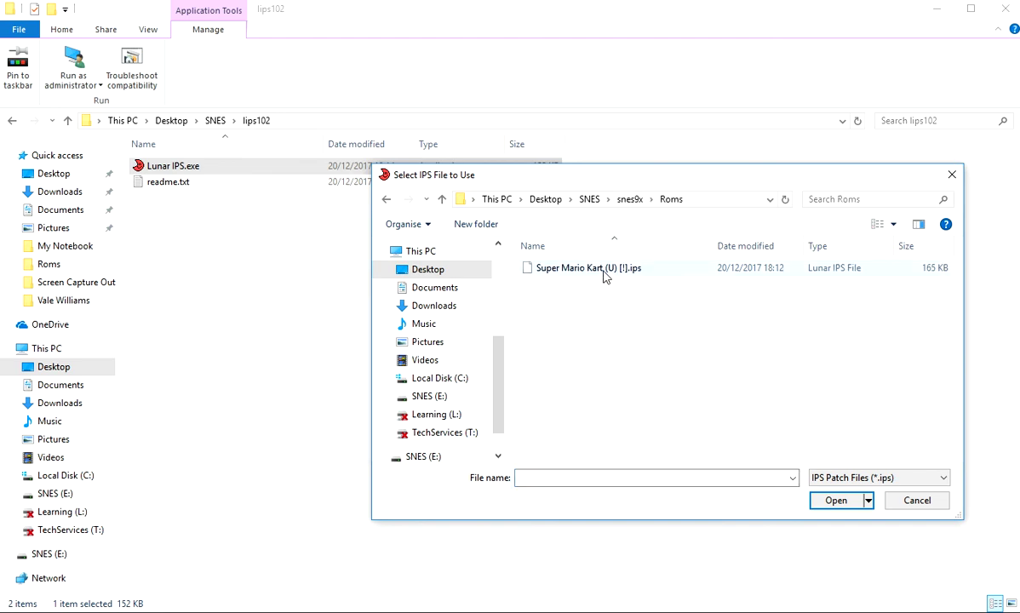
{"action": "double_click", "coordinate": [588, 269]}
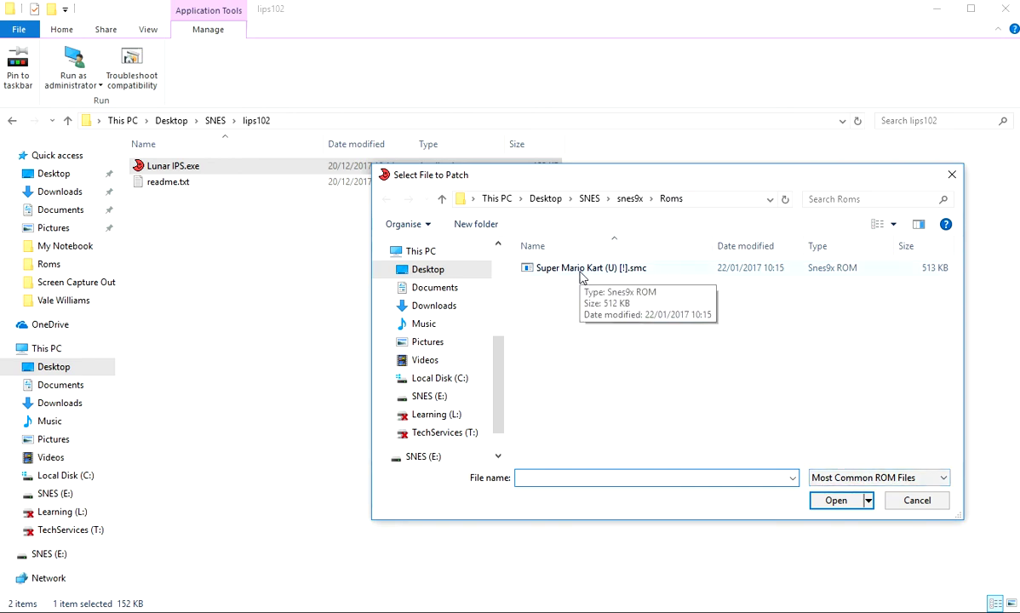
- Apply the chosen patch to the ROM Super Mario Kart (U) [!].smc and close Lunar IPS
{"action": "double_click", "coordinate": [582, 271]}
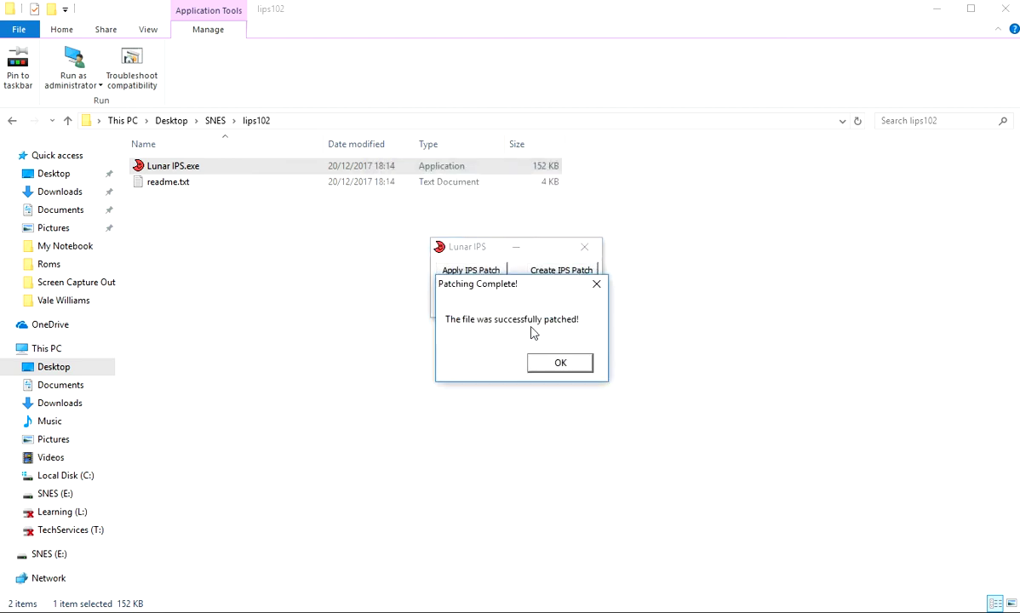
{"action": "left_click", "coordinate": [562, 365]}
{"action": "left_click", "coordinate": [585, 248]}
- Open the Roms folder of snes9x and check the patched Super Mario Kart (U) [!].smc file
{"action": "left_click", "coordinate": [216, 121]}
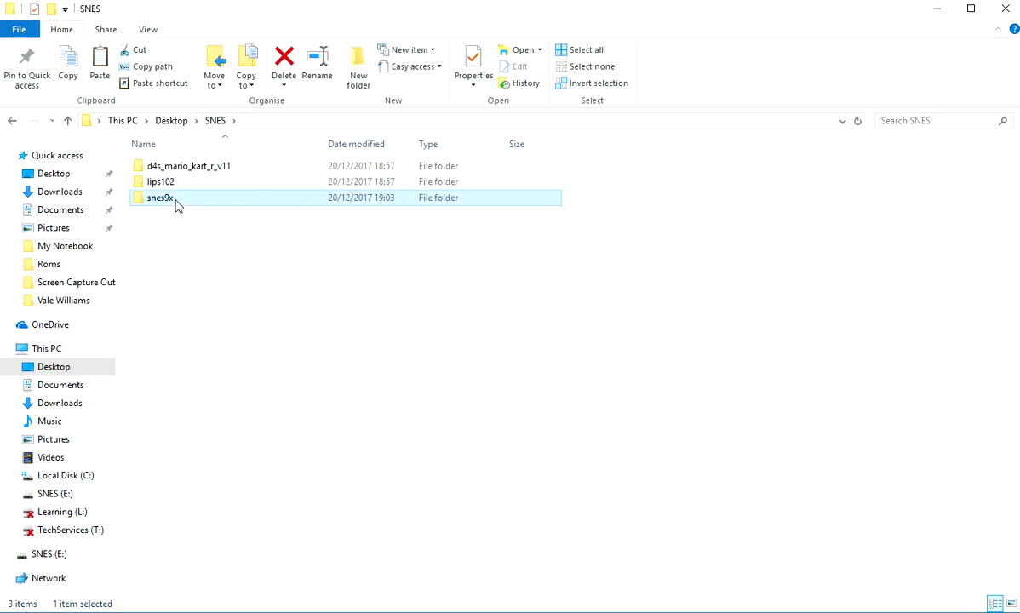
{"action": "double_click", "coordinate": [176, 204]}
{"action": "double_click", "coordinate": [174, 185]}
{"action": "left_click", "coordinate": [233, 181]}
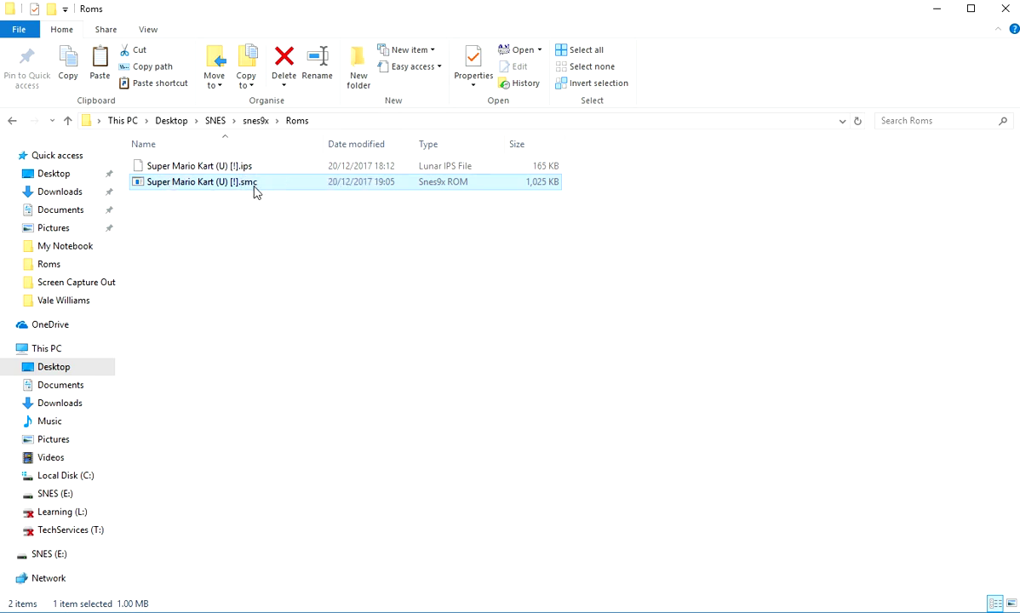
- Load the patched Super Mario Kart (U) [!].smc in a newly launched Snes9X and pause the emulation at the title screen
{"action": "left_click", "coordinate": [255, 121]}
{"action": "double_click", "coordinate": [175, 229]}
{"action": "left_click", "coordinate": [323, 74]}
{"action": "left_click", "coordinate": [344, 90]}
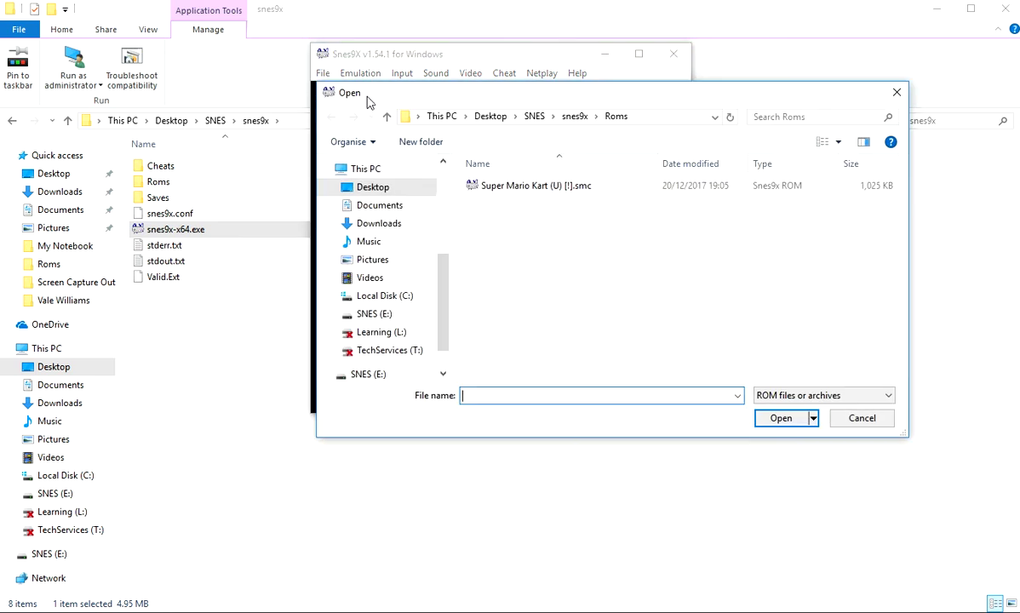
{"action": "double_click", "coordinate": [540, 194]}
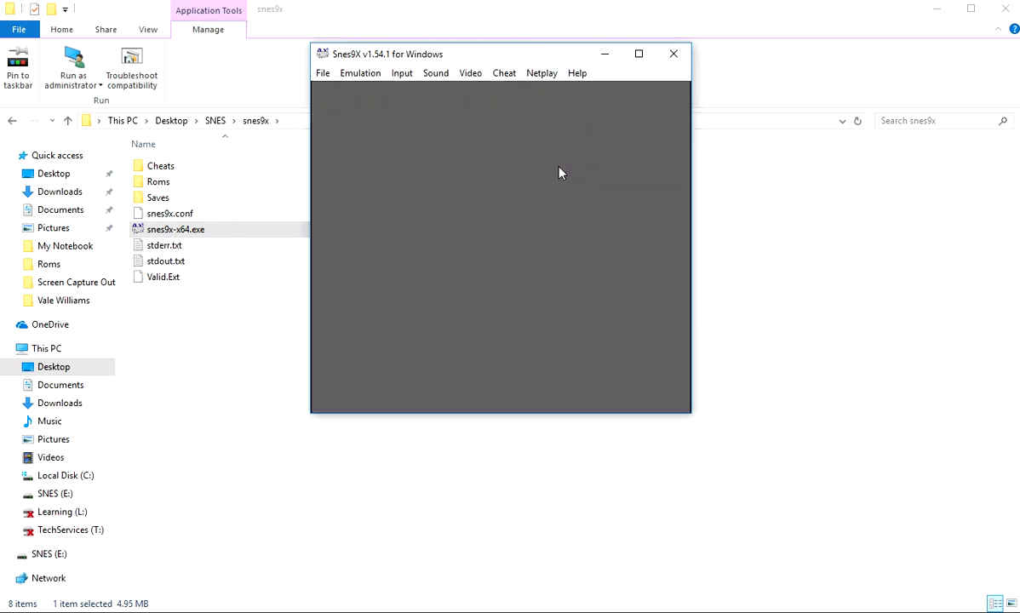
{"action": "left_click", "coordinate": [364, 77]}
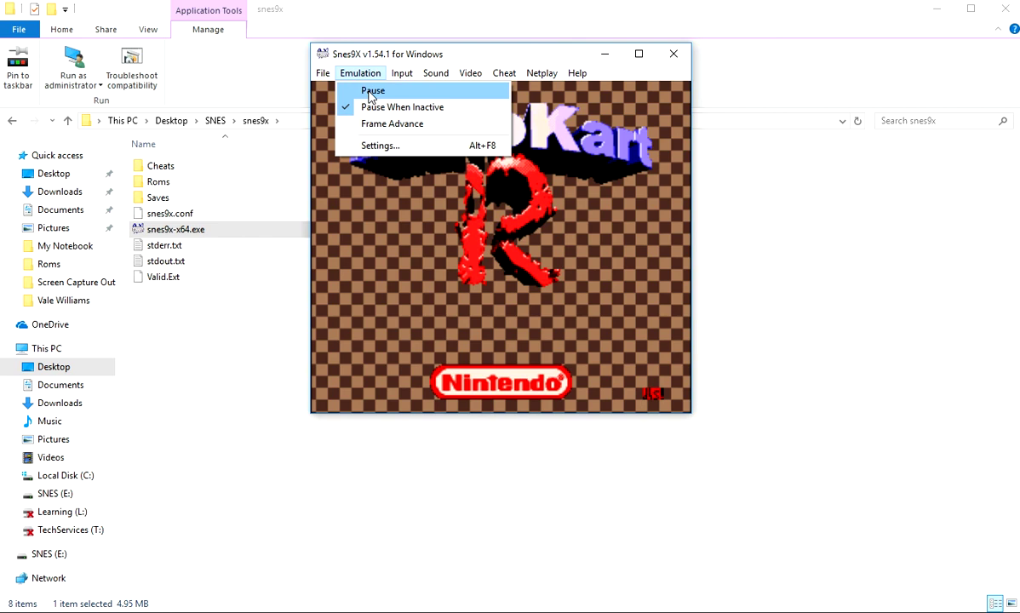
{"action": "left_click", "coordinate": [345, 89]}
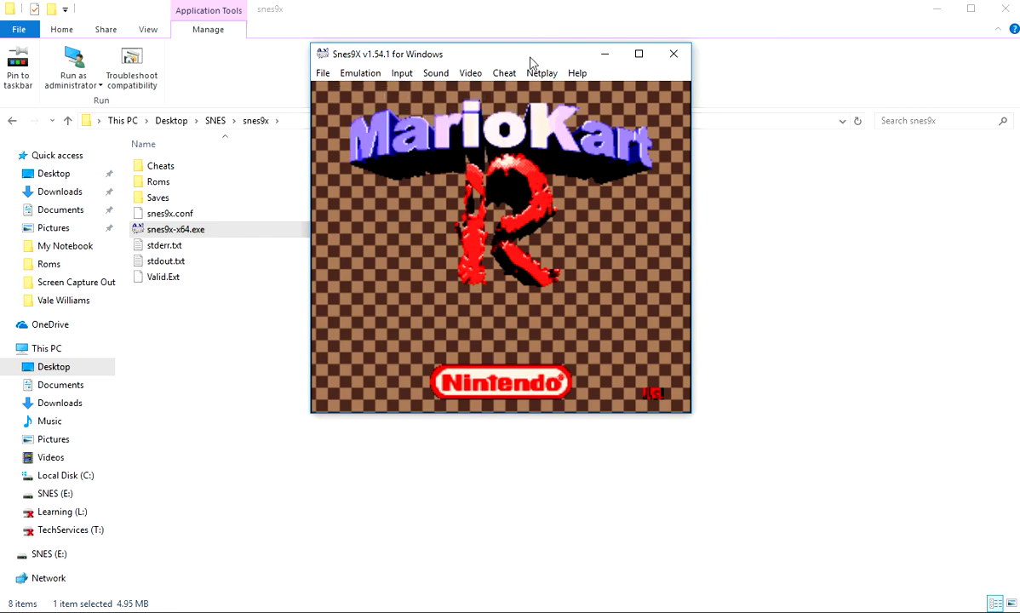